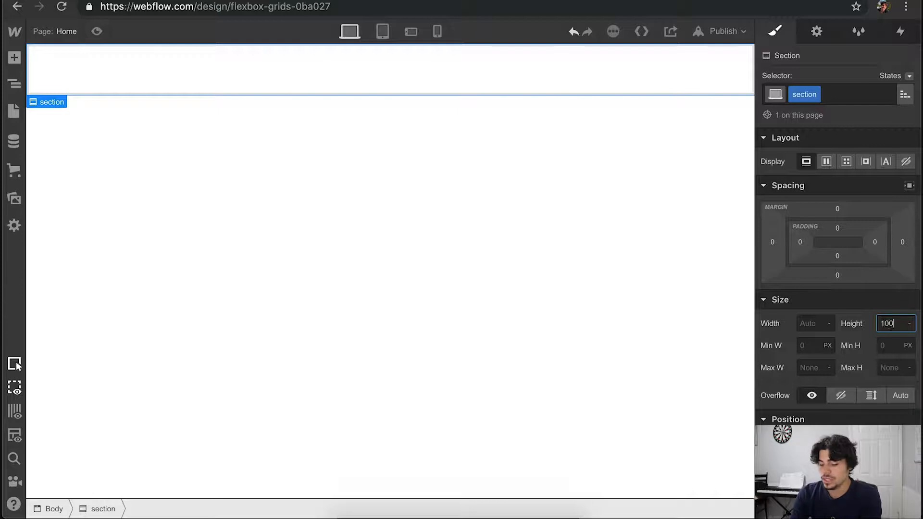
# - Set the section's height to 100 VH
pyautogui.press('Return')
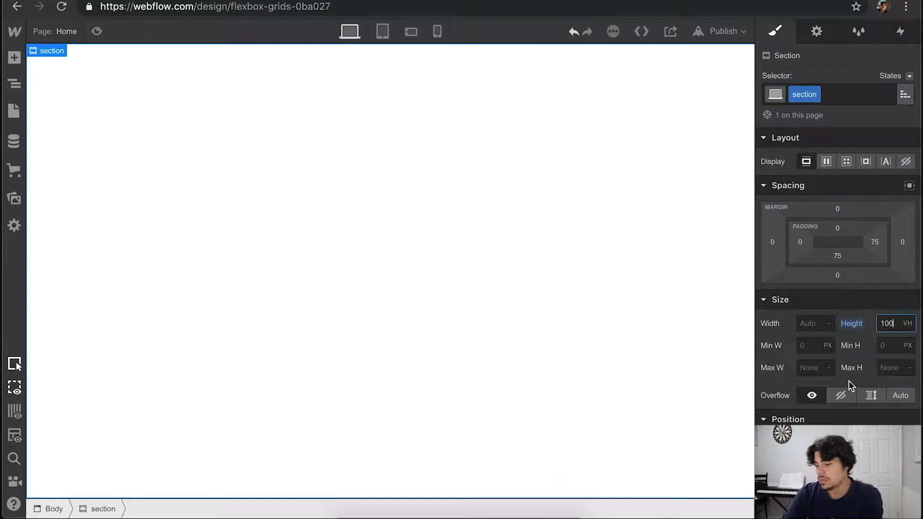
pyautogui.scroll(-1, 849, 380)
pyautogui.scroll(-3, 848, 381)
pyautogui.scroll(-2, 849, 384)
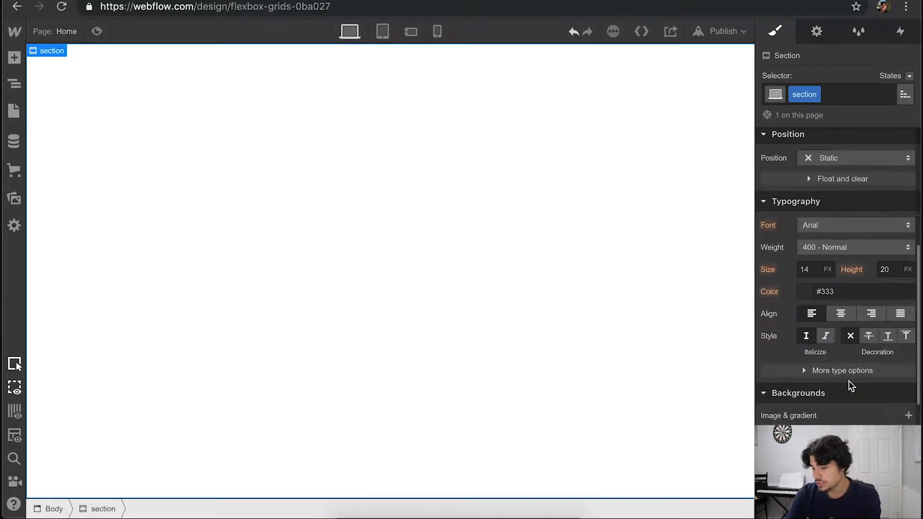
pyautogui.scroll(5, 847, 382)
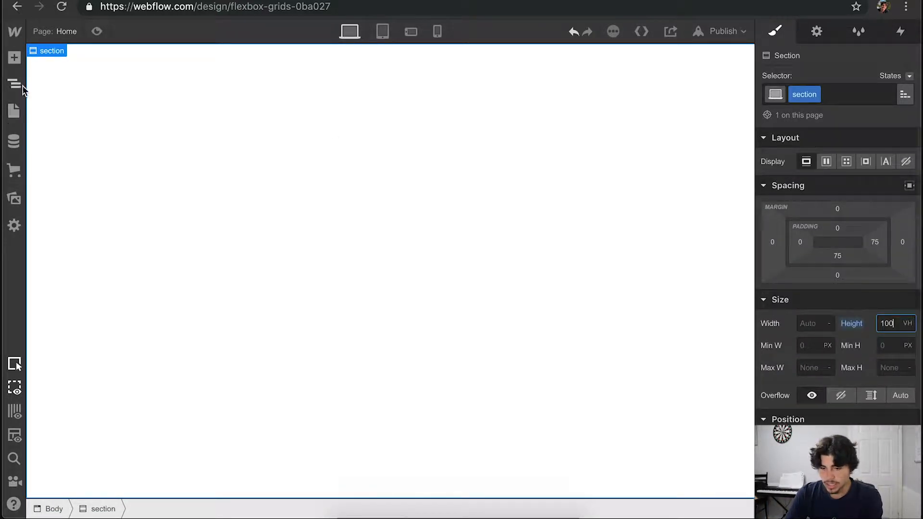
# - Add a Container element inside the section and give it a new class named "container"
pyautogui.click(15, 58)
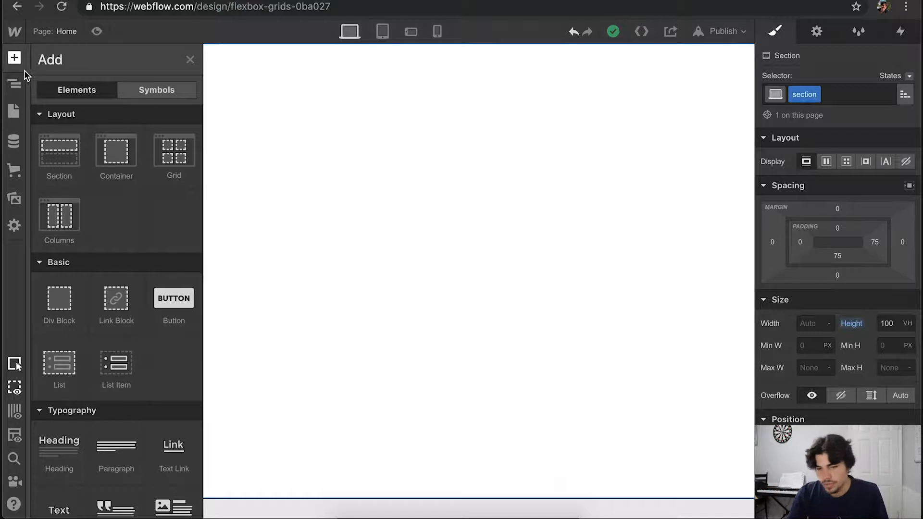
pyautogui.moveTo(107, 157); pyautogui.dragTo(301, 253)
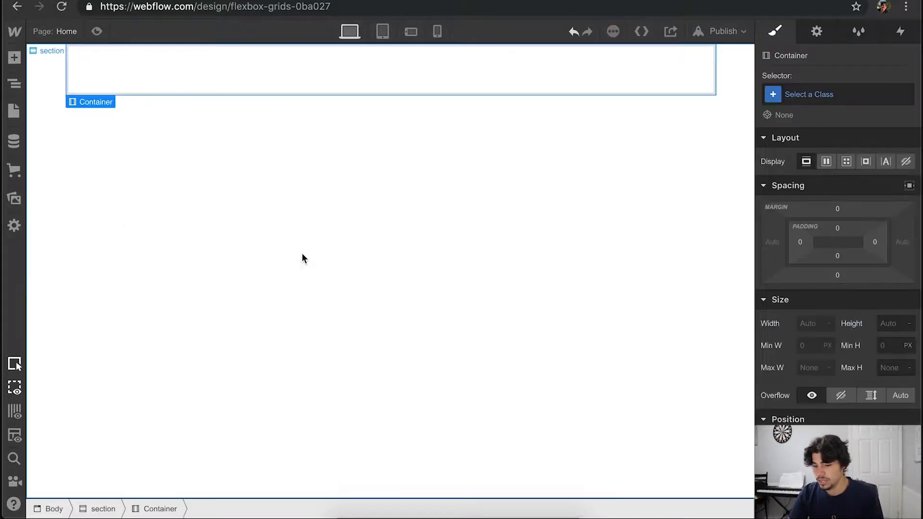
pyautogui.click(847, 92)
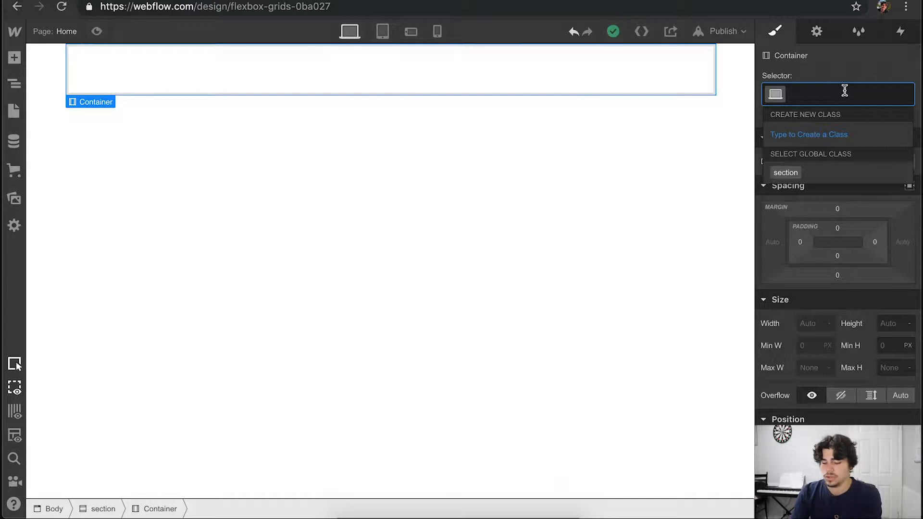
pyautogui.write('container')
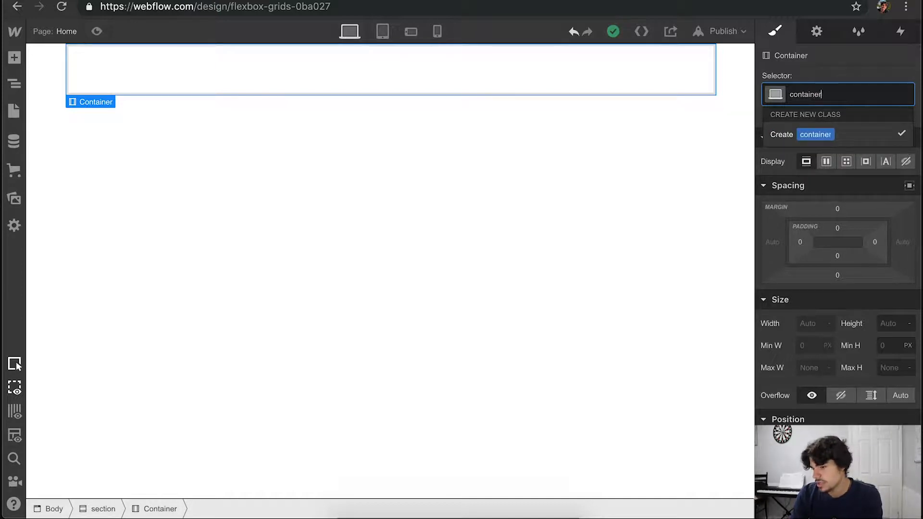
pyautogui.press('Return')
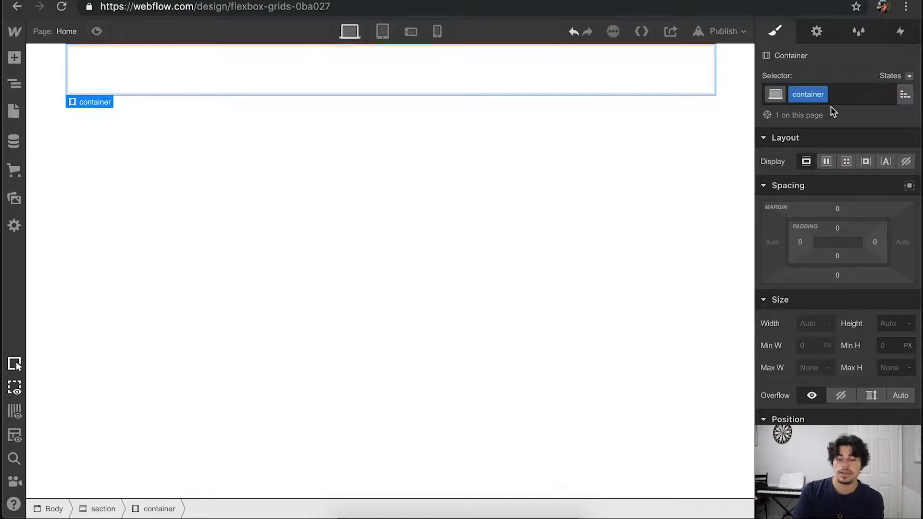
# - Set the container's display to flex and place two div blocks inside it
pyautogui.click(827, 162)
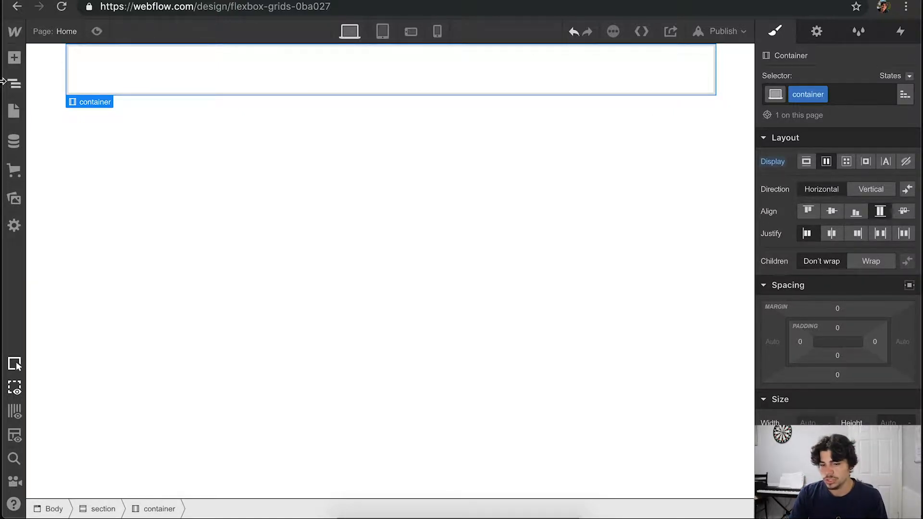
pyautogui.click(14, 59)
pyautogui.moveTo(60, 302); pyautogui.dragTo(223, 84)
pyautogui.click(15, 58)
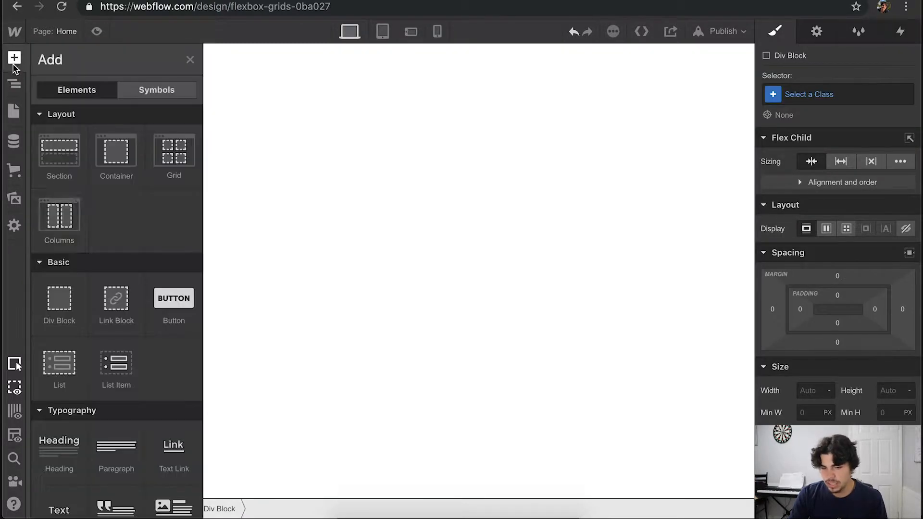
pyautogui.moveTo(52, 298); pyautogui.dragTo(192, 76)
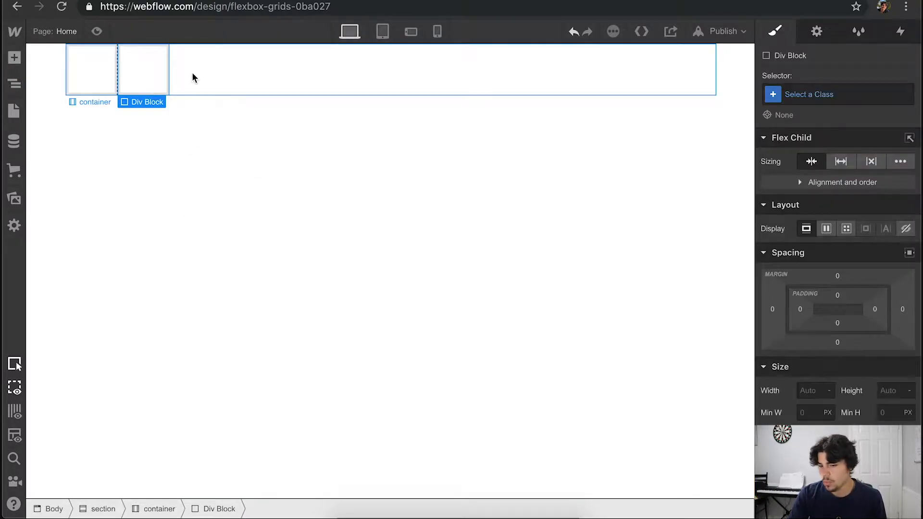
# - Assign the class "div" to both div blocks in the container, creating the class on the first one
pyautogui.click(101, 71)
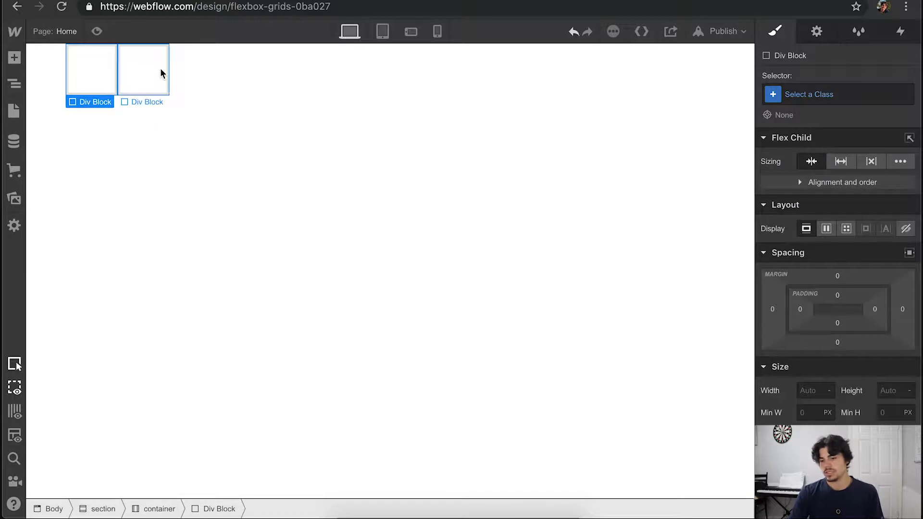
pyautogui.click(806, 98)
pyautogui.write('div')
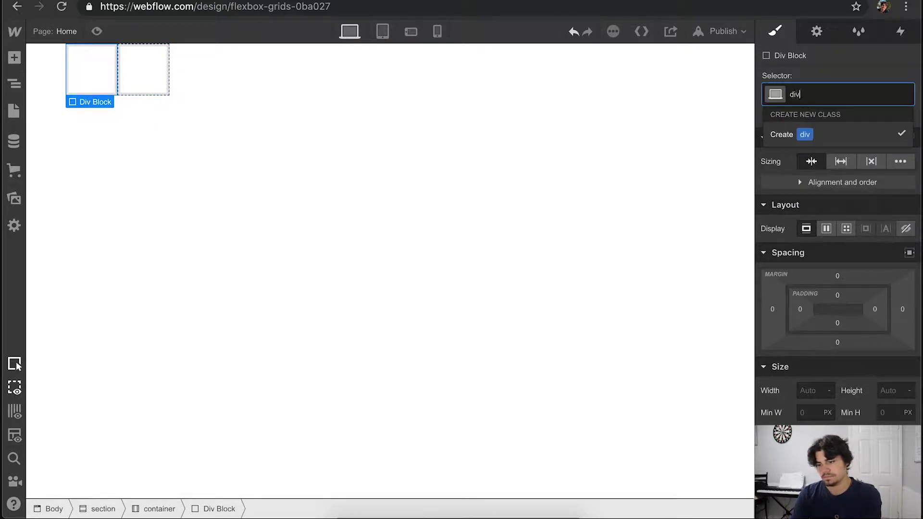
pyautogui.press('Return')
pyautogui.click(153, 71)
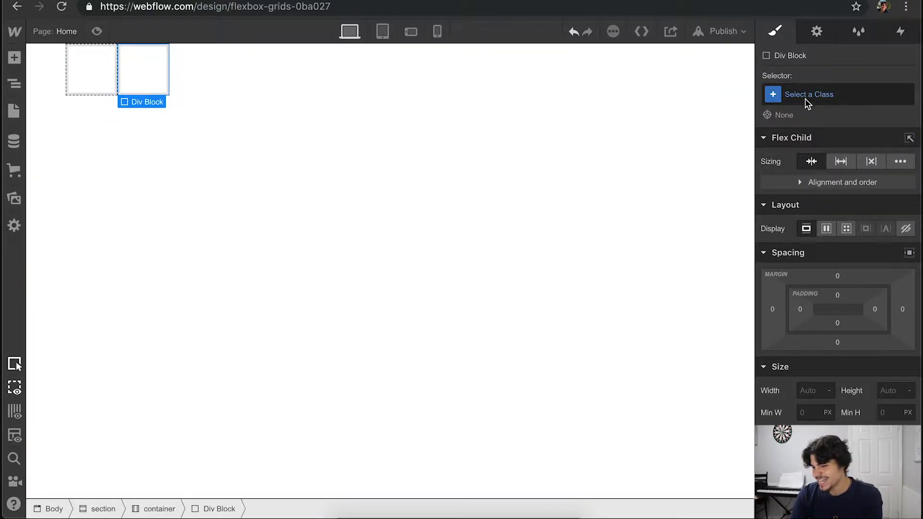
pyautogui.click(805, 96)
pyautogui.write('div')
pyautogui.press('Return')
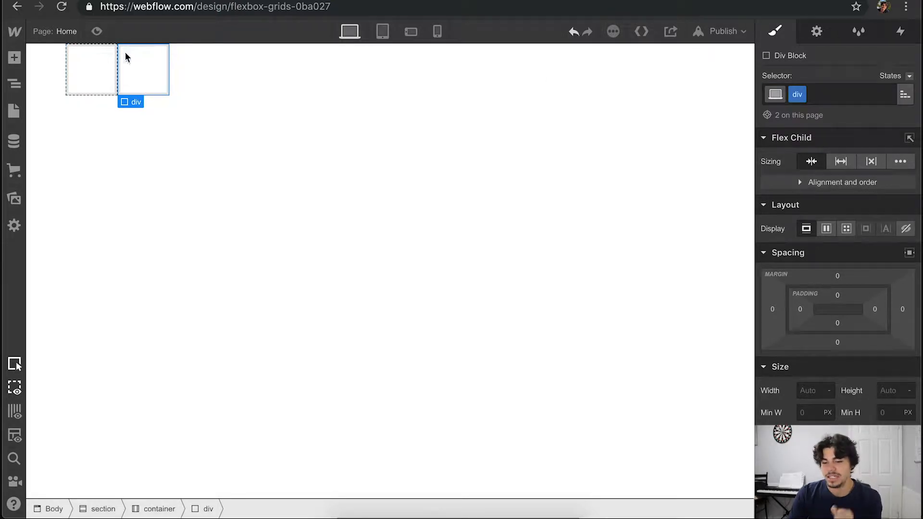
# - Switch the container's display to block so the two divs stack, and select the first div
pyautogui.click(112, 58)
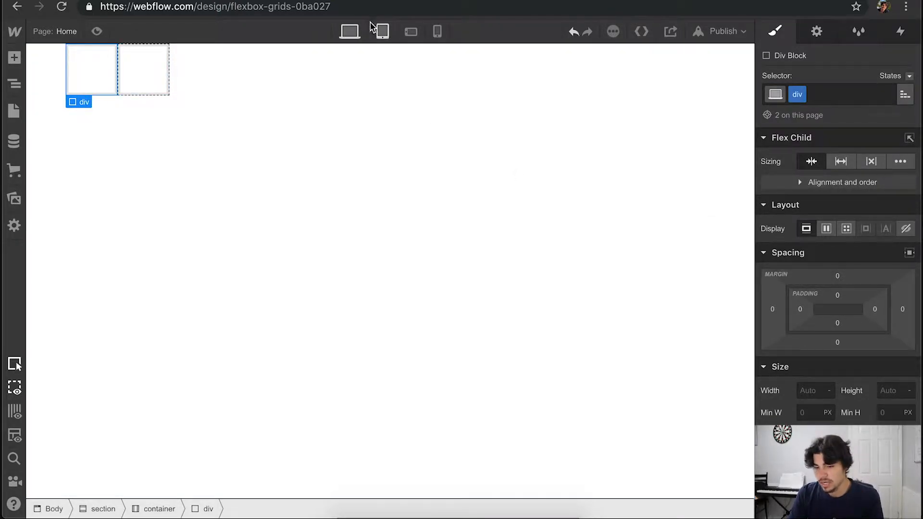
pyautogui.click(268, 82)
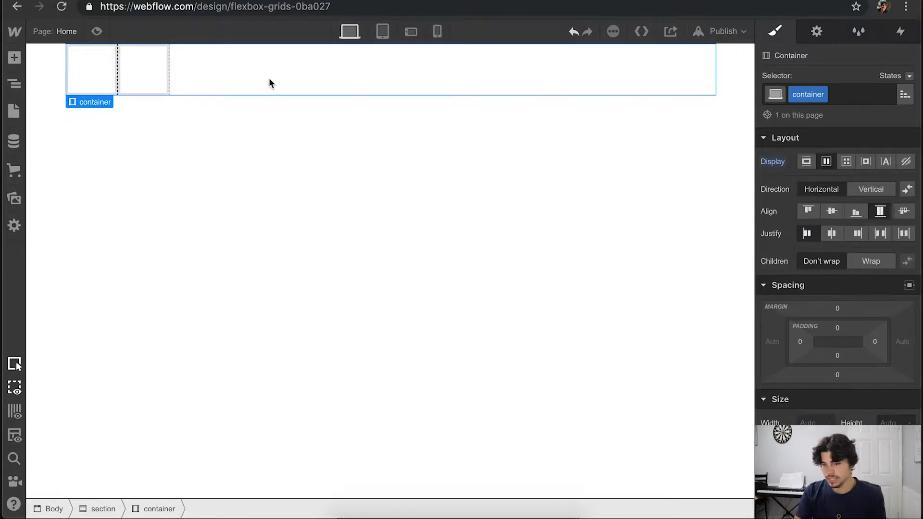
pyautogui.click(143, 65)
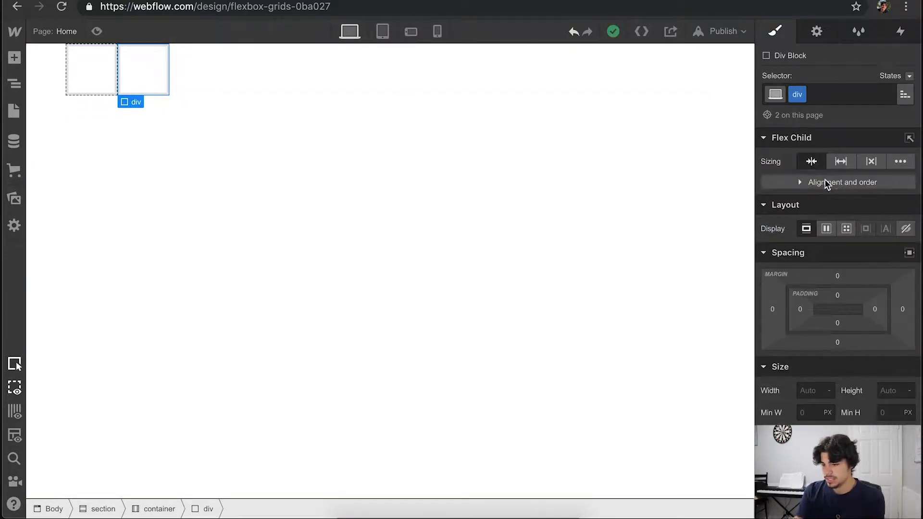
pyautogui.click(410, 83)
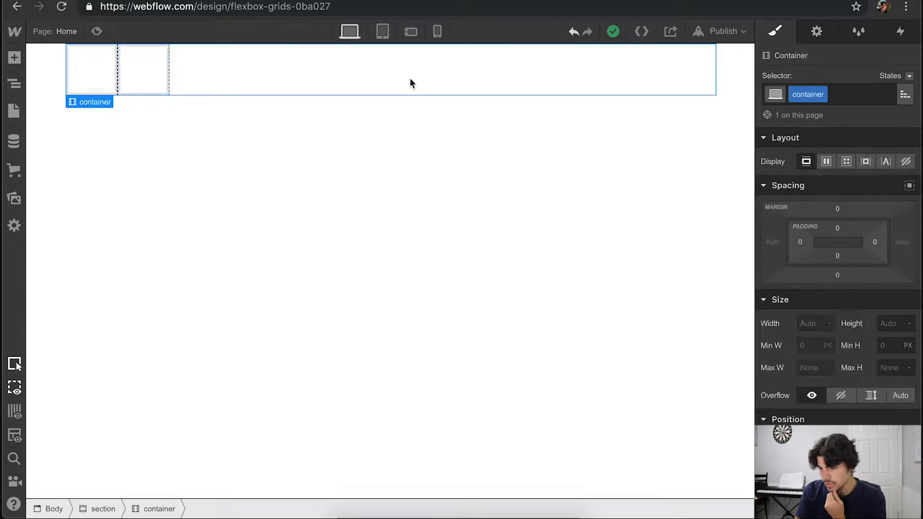
pyautogui.click(805, 162)
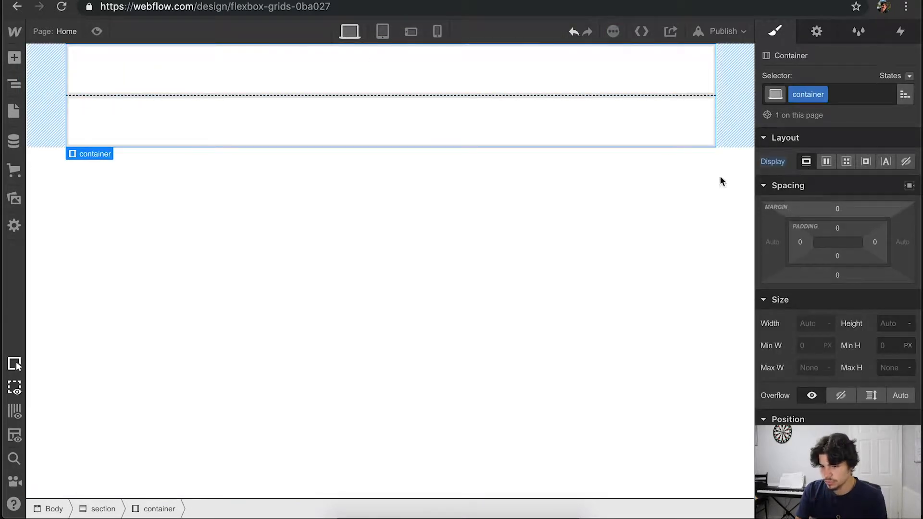
pyautogui.click(367, 58)
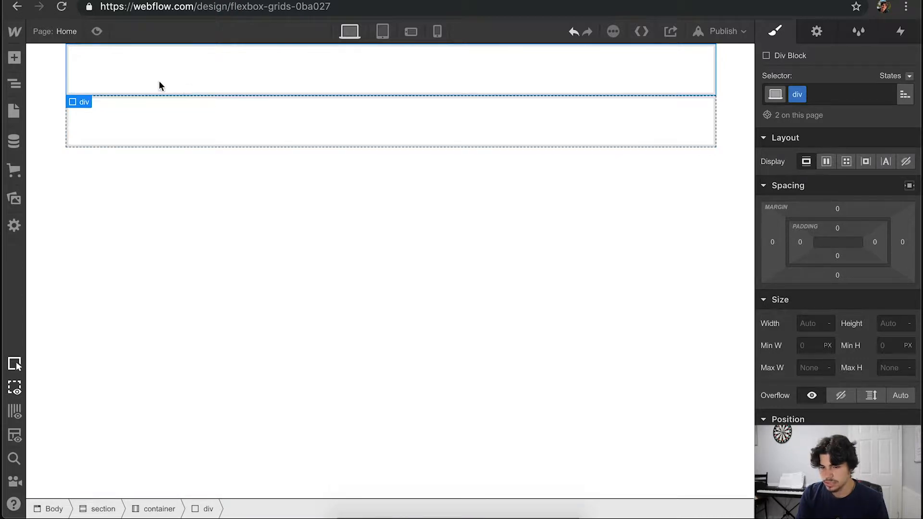
# - Select the container in the page structure and set its display to horizontal flex
pyautogui.click(11, 86)
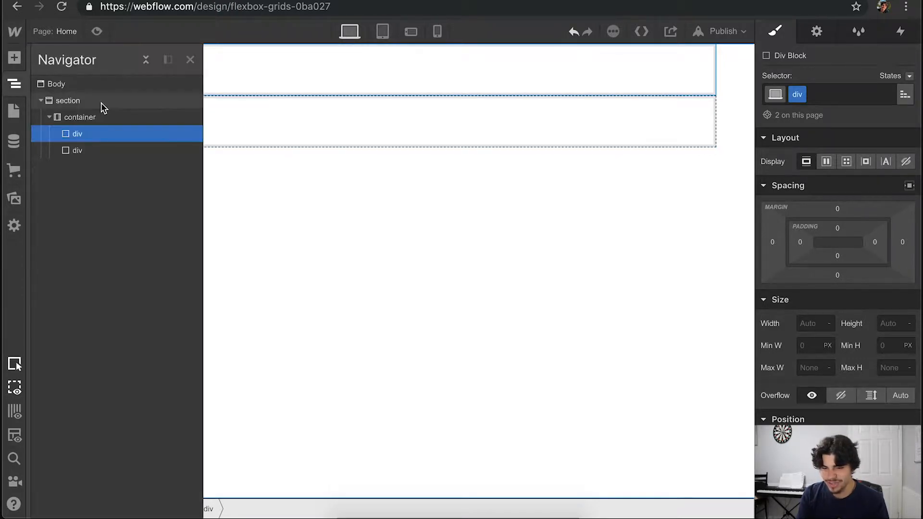
pyautogui.click(93, 117)
pyautogui.click(826, 161)
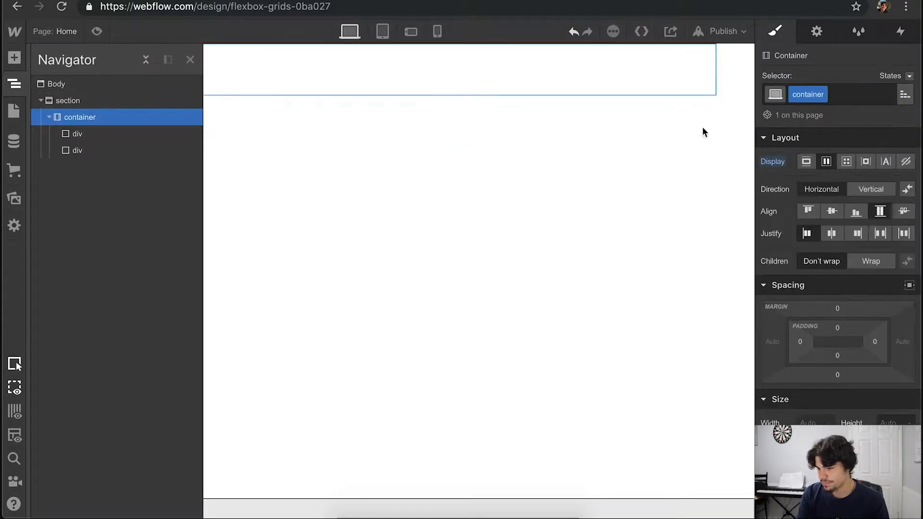
pyautogui.click(15, 86)
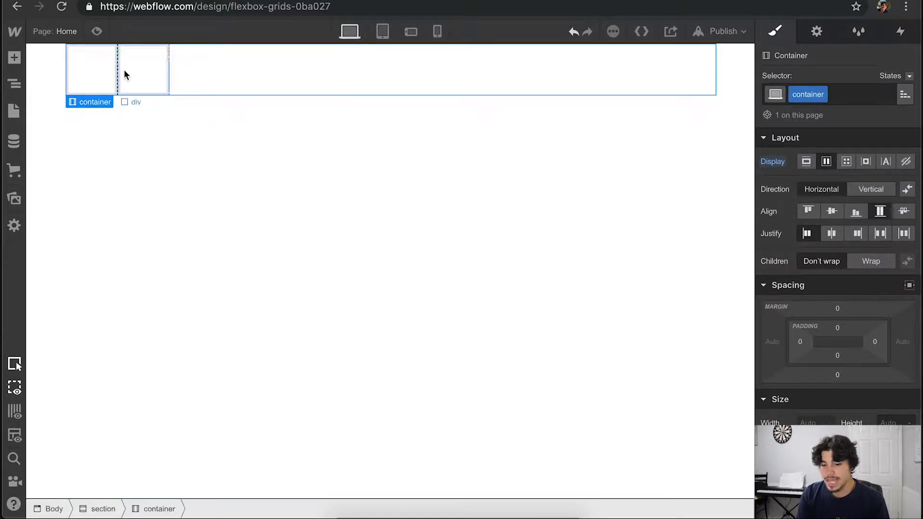
# - Try the grow sizing on the first div, shared through its class, and undo it
pyautogui.click(109, 73)
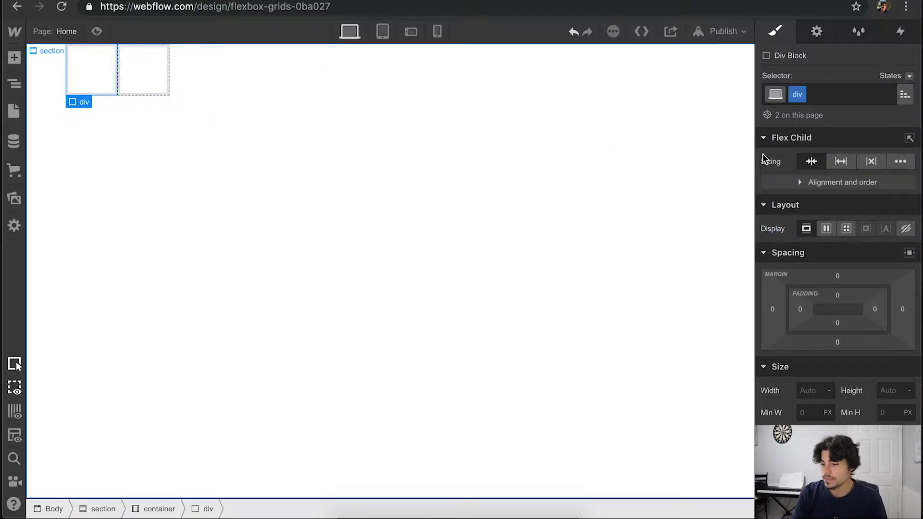
pyautogui.click(841, 161)
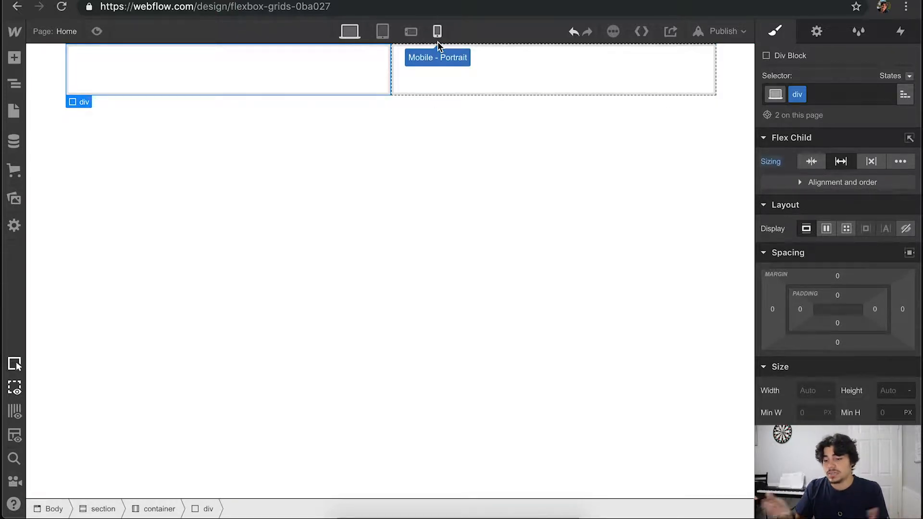
pyautogui.hotkey('ctrl', 'z')
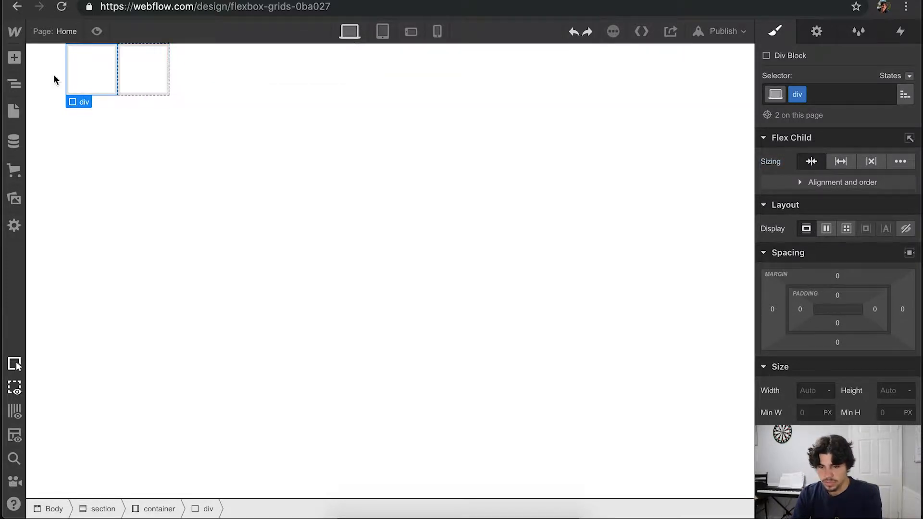
# - Add a third div block to the container and set the "div" class's flex child sizing to grow
pyautogui.click(13, 58)
pyautogui.moveTo(57, 301); pyautogui.dragTo(197, 73)
pyautogui.click(112, 88)
pyautogui.click(841, 161)
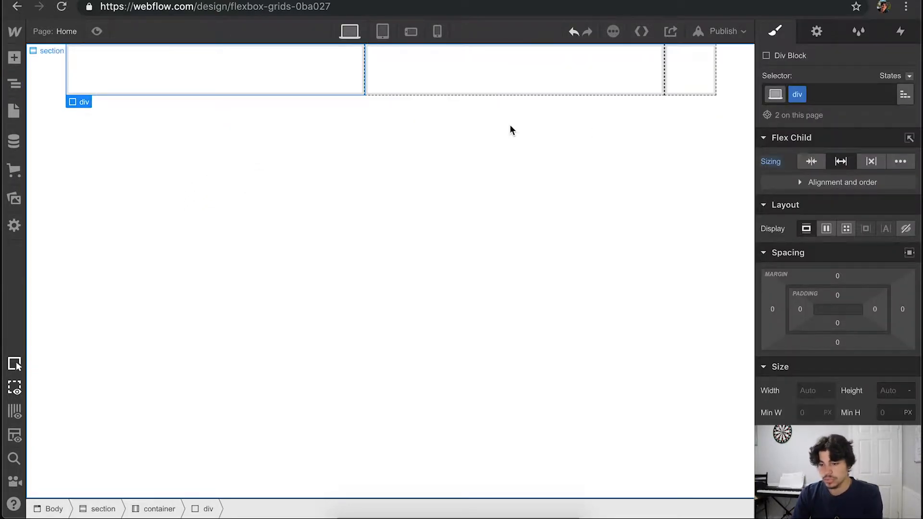
# - Assign the existing "div" class to the third div block
pyautogui.click(709, 81)
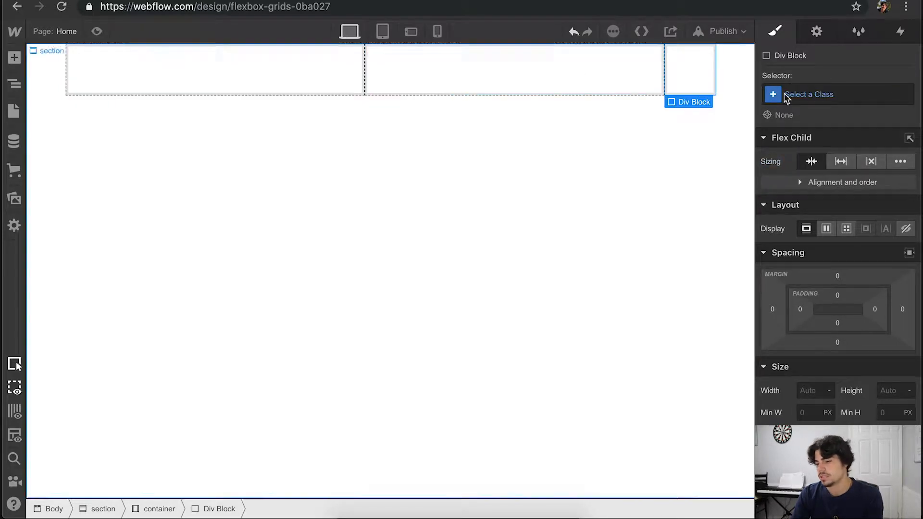
pyautogui.click(823, 94)
pyautogui.write('div')
pyautogui.press('Return')
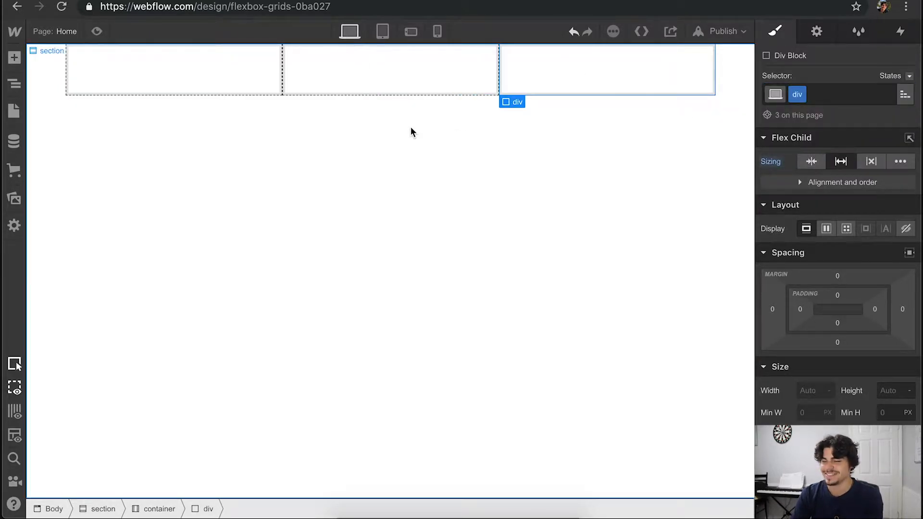
# - Undo the third div block and the grow sizing, keeping the container on flex with two divs
pyautogui.click(390, 132)
pyautogui.press('super+z')
pyautogui.press('super+z')
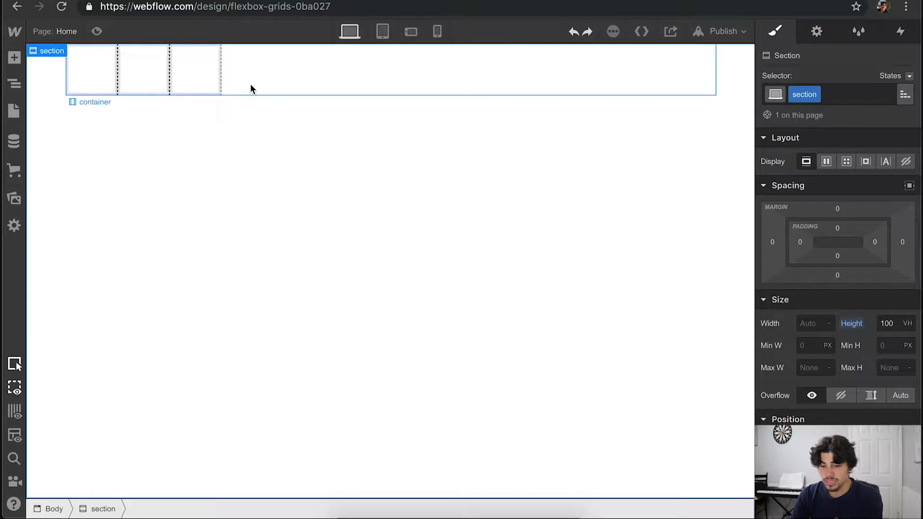
pyautogui.press('super+z')
pyautogui.press('super+z')
pyautogui.press('super+z')
pyautogui.press('super+z')
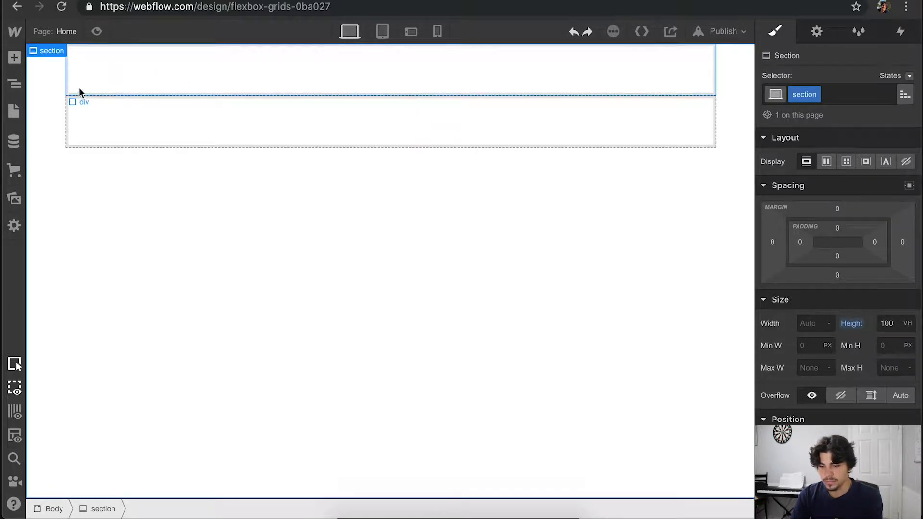
pyautogui.press('super+shift+z')
# - Set the flex child sizing of the "div" class to grow so both divs share the container's width
pyautogui.click(104, 79)
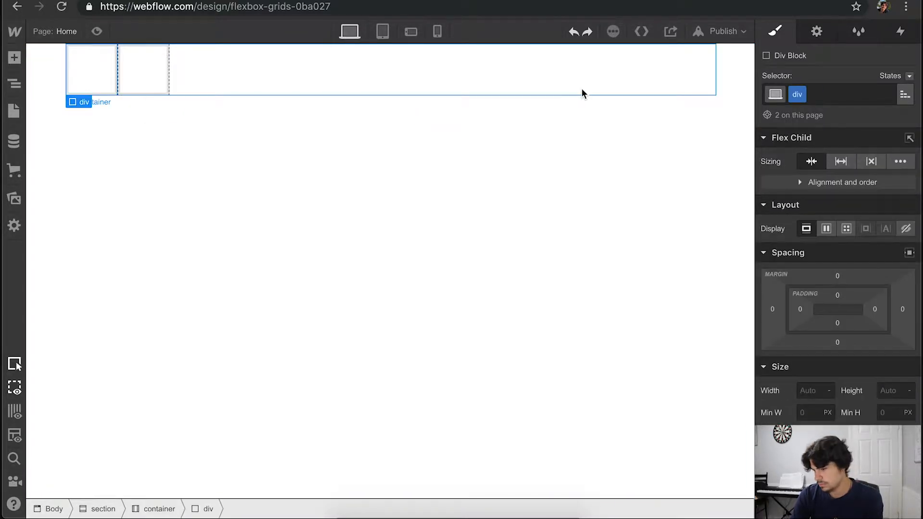
pyautogui.click(843, 160)
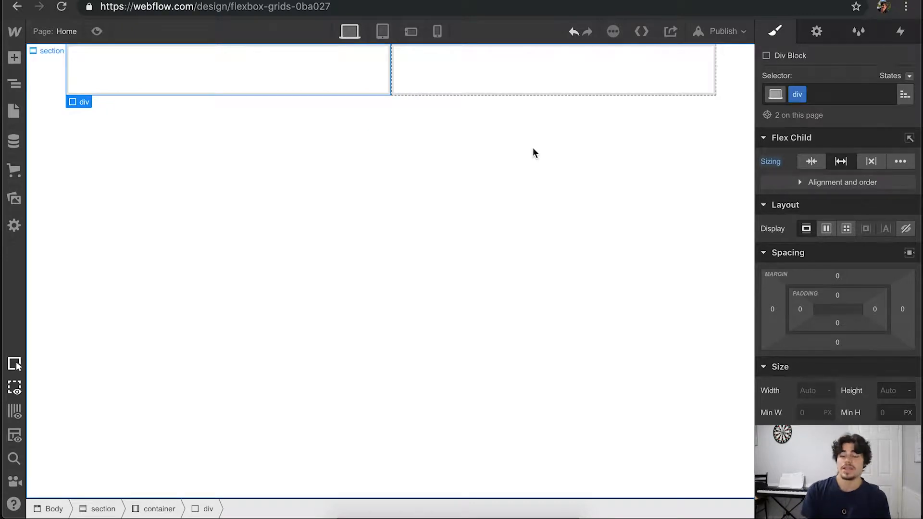
pyautogui.press('super+z')
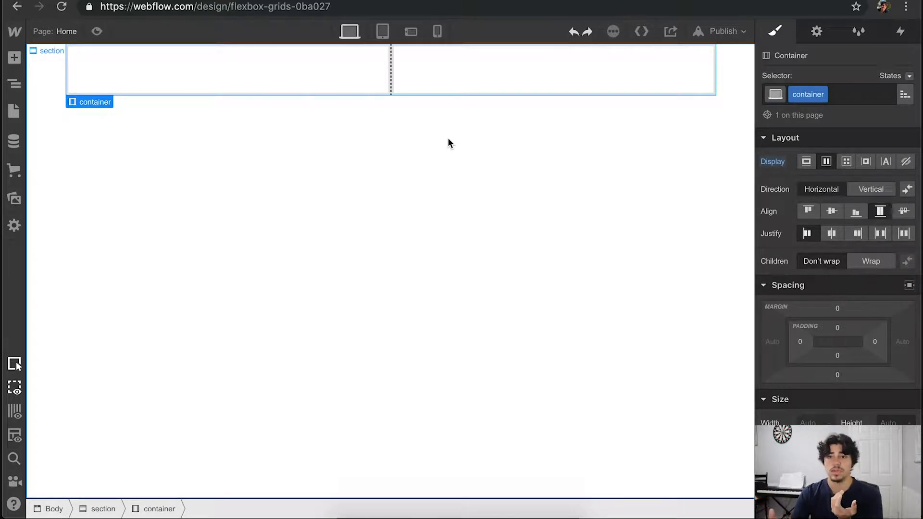
# - Clear all classes from both div blocks in the second section's container
pyautogui.click(35, 95)
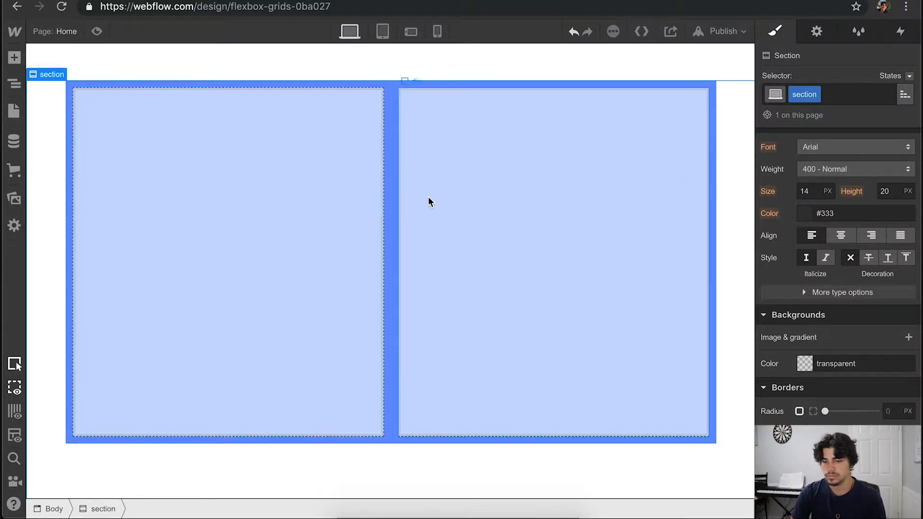
pyautogui.click(284, 171)
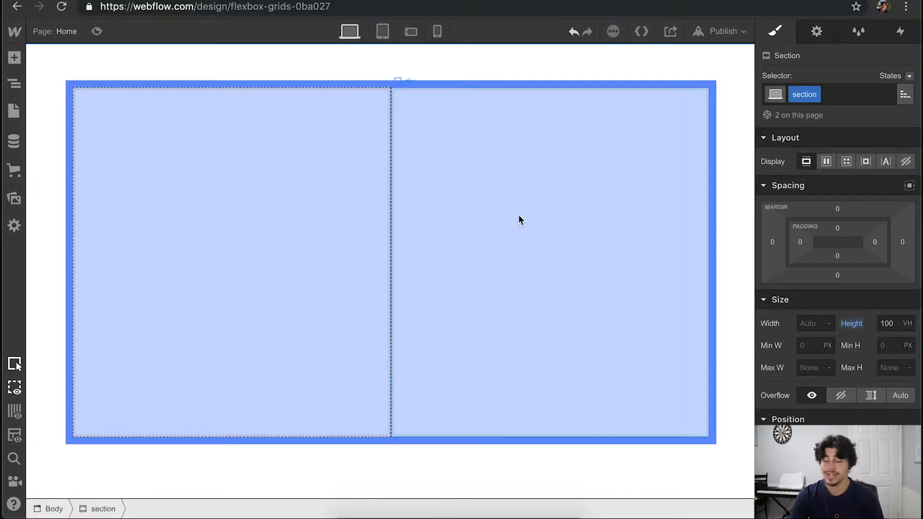
pyautogui.scroll(-10, 508, 216)
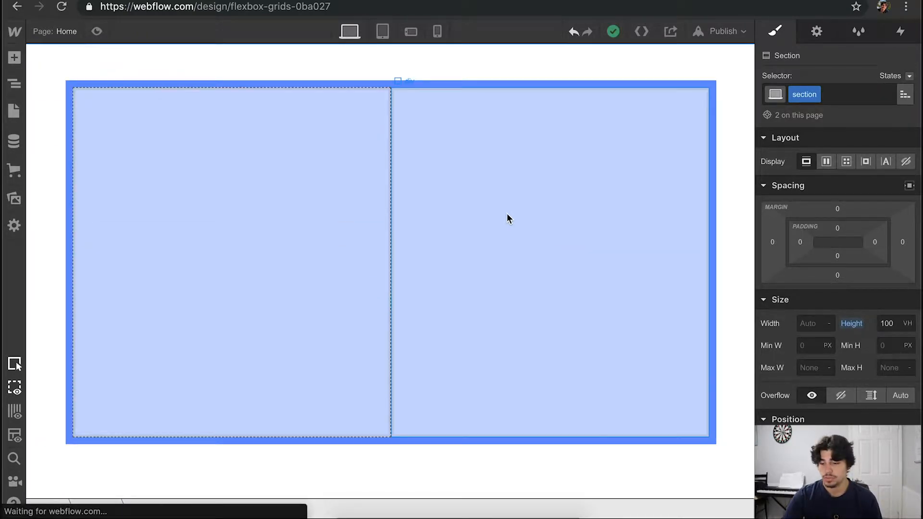
pyautogui.click(309, 182)
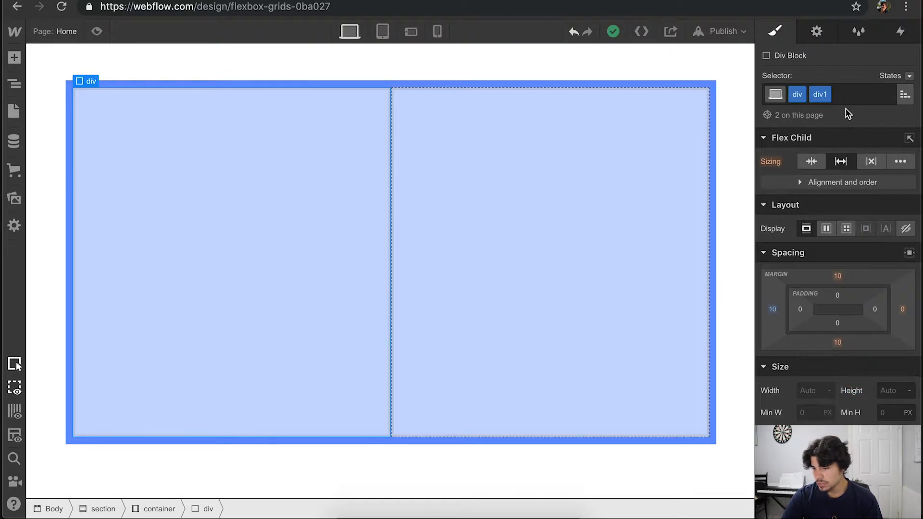
pyautogui.click(846, 95)
pyautogui.press('BackSpace')
pyautogui.press('BackSpace')
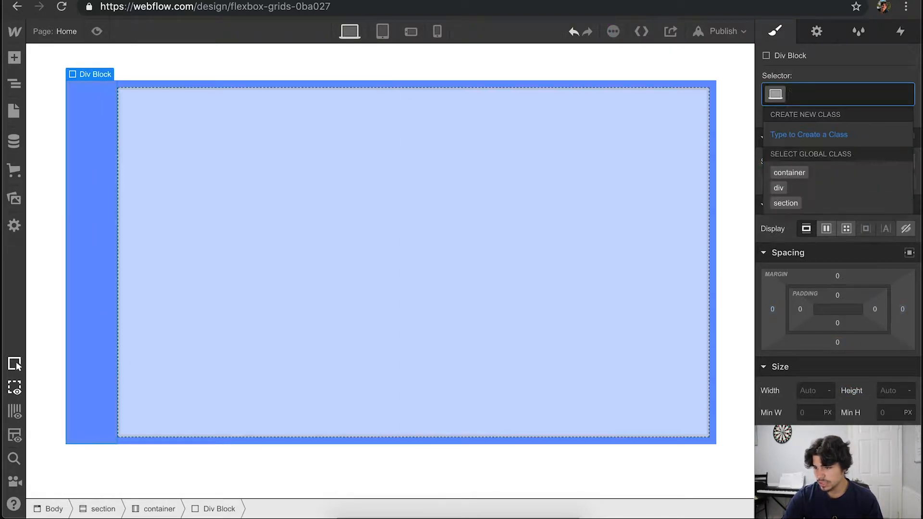
pyautogui.click(596, 161)
pyautogui.click(868, 91)
pyautogui.press('BackSpace')
pyautogui.press('BackSpace')
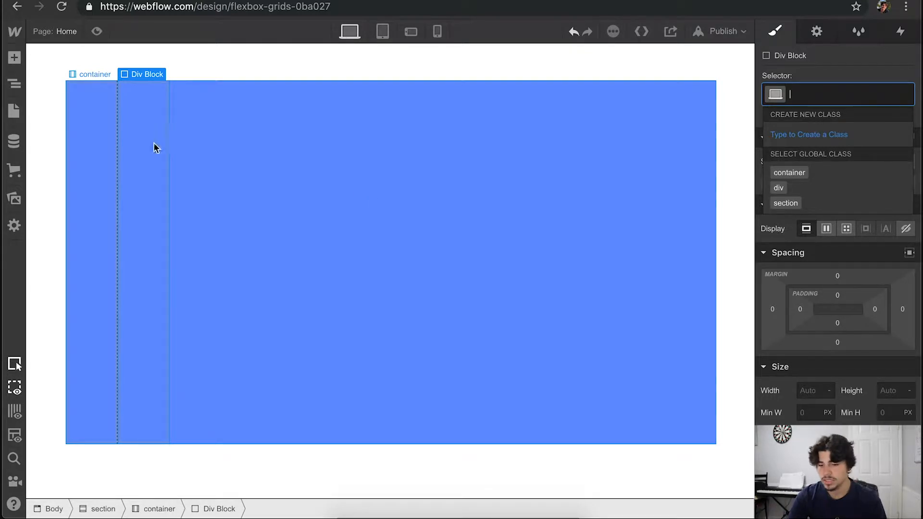
# - Create the class "div30" on the first div block of the second section's container
pyautogui.click(115, 136)
pyautogui.click(827, 93)
pyautogui.write('di')
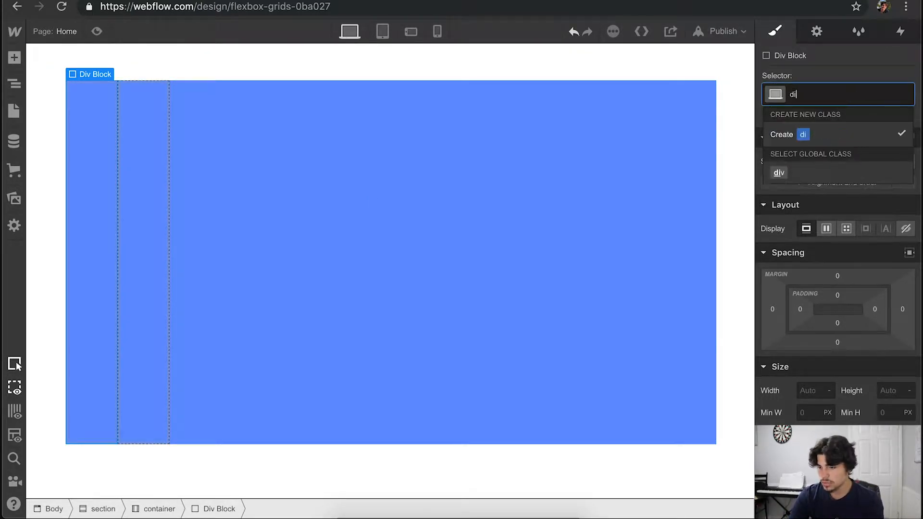
pyautogui.write('v30')
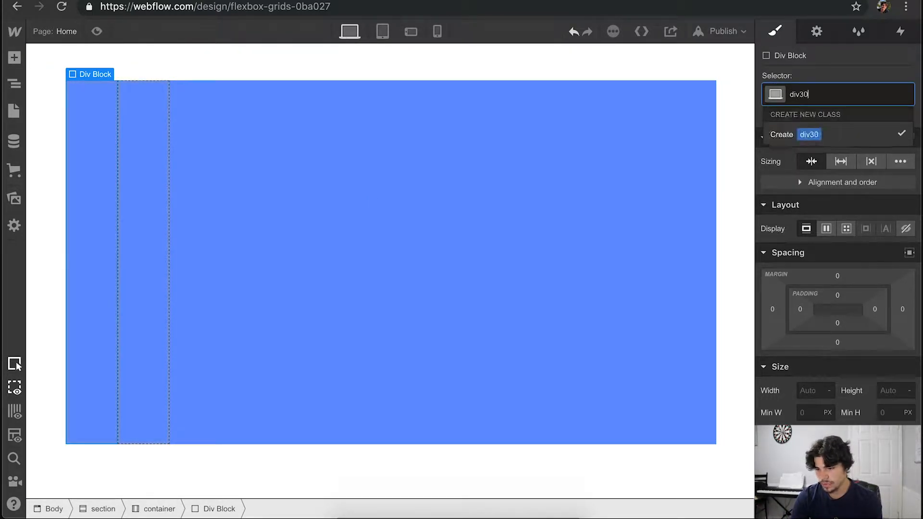
pyautogui.press('Return')
# - Assign the existing "div" class to the second div block in the same container
pyautogui.click(167, 140)
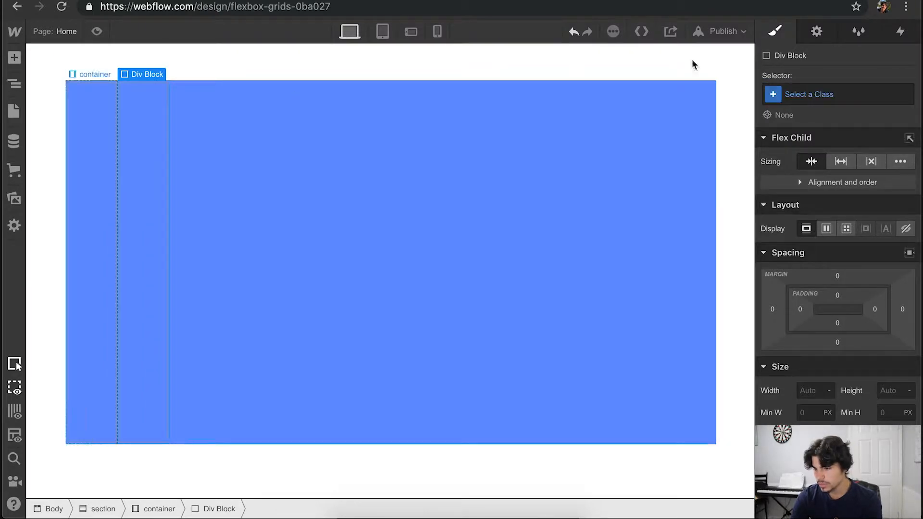
pyautogui.click(817, 94)
pyautogui.write('dov')
pyautogui.press('BackSpace')
pyautogui.press('BackSpace')
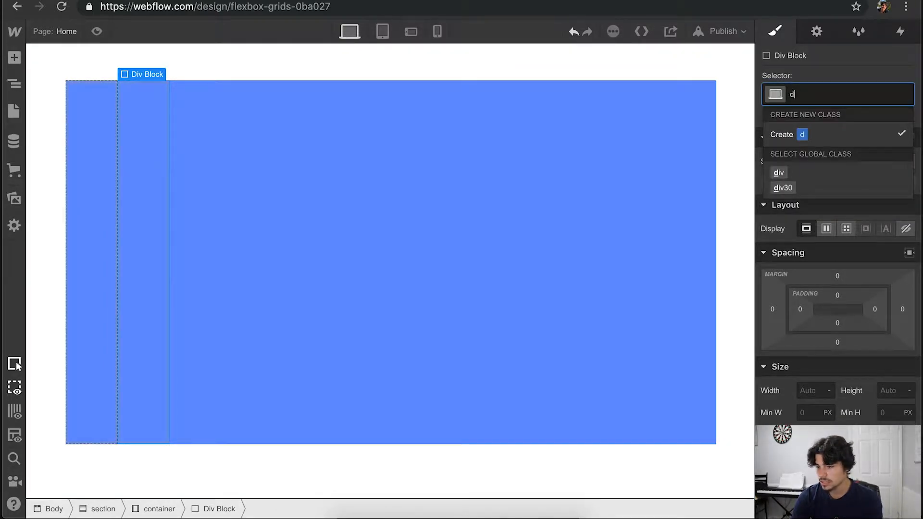
pyautogui.write('ov')
pyautogui.press('Return')
pyautogui.press('super+z')
pyautogui.click(813, 93)
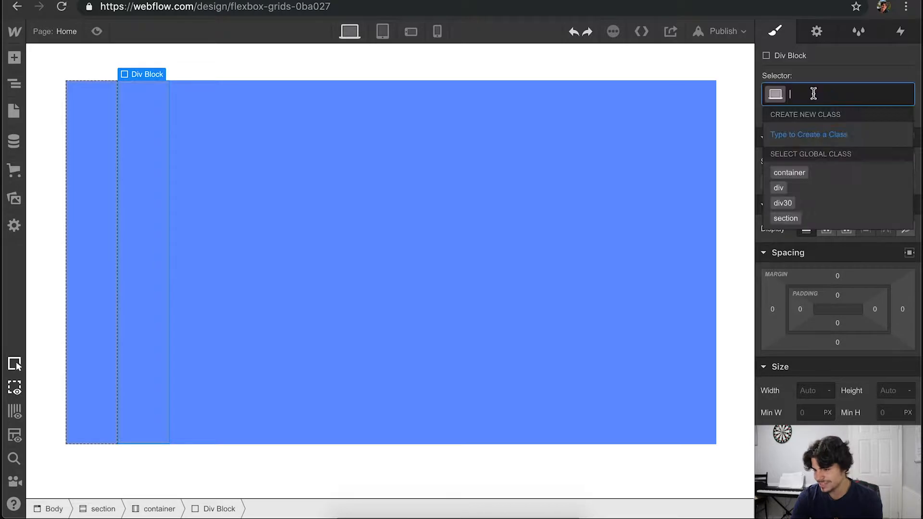
pyautogui.write('div')
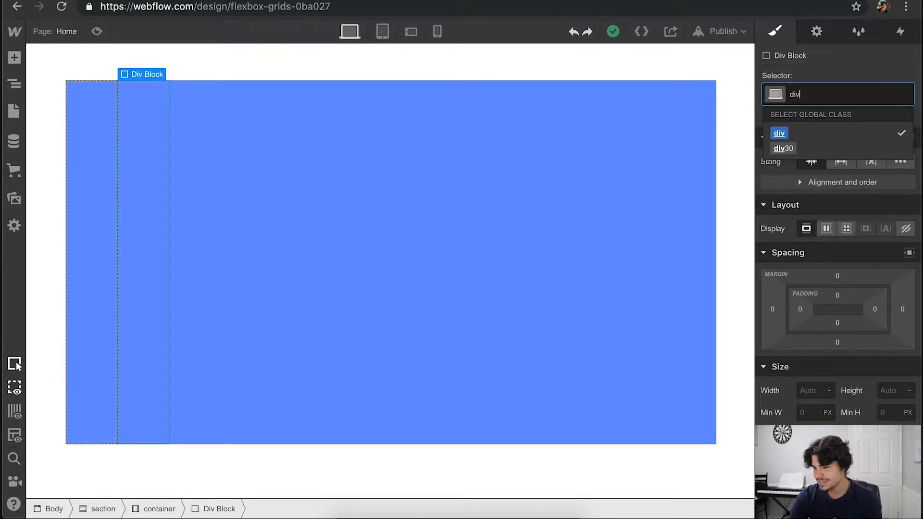
pyautogui.press('Return')
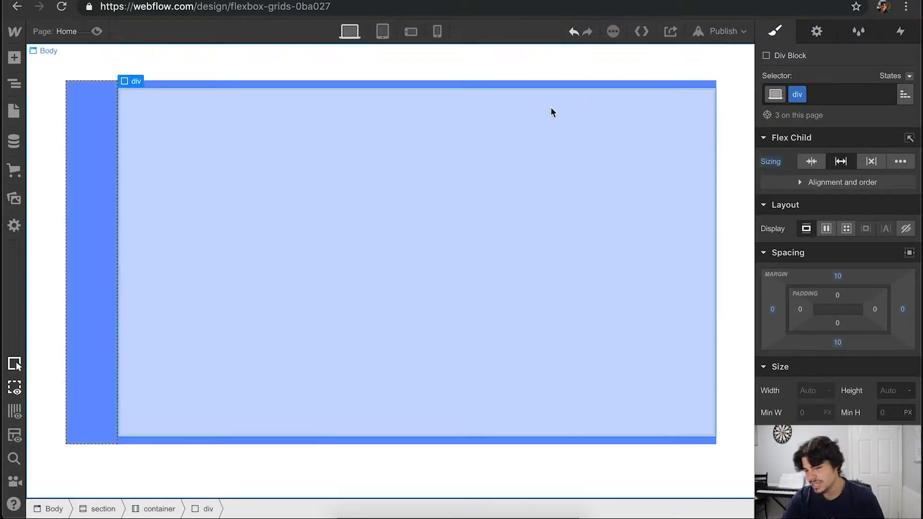
# - Set the width of the "div30" block to 30%
pyautogui.click(91, 132)
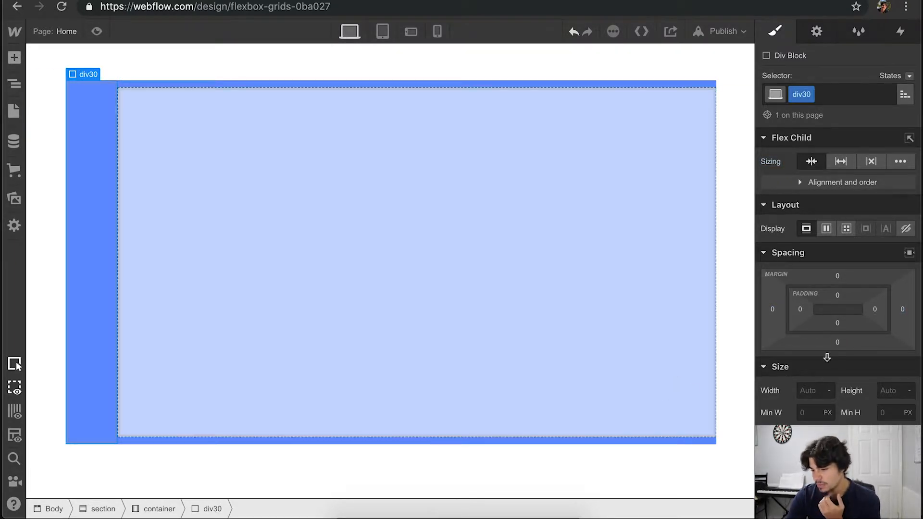
pyautogui.click(810, 390)
pyautogui.write('30')
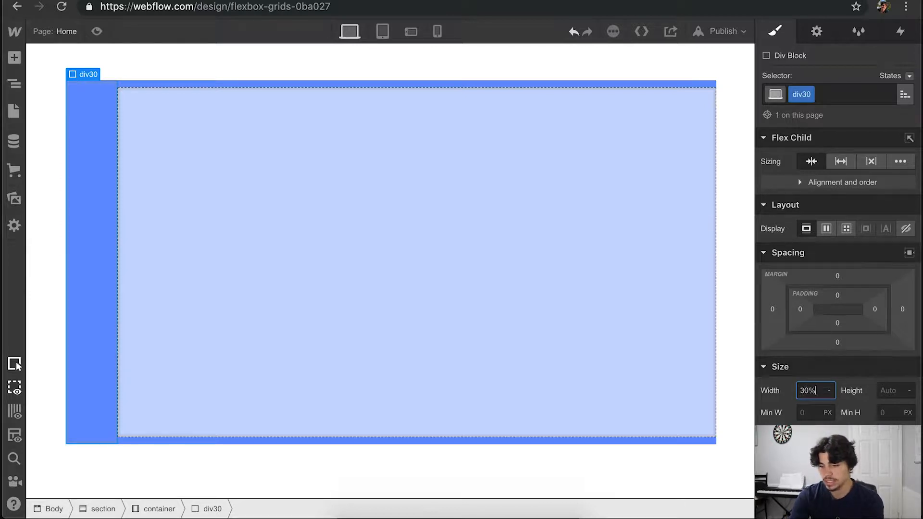
pyautogui.write('%')
pyautogui.press('Return')
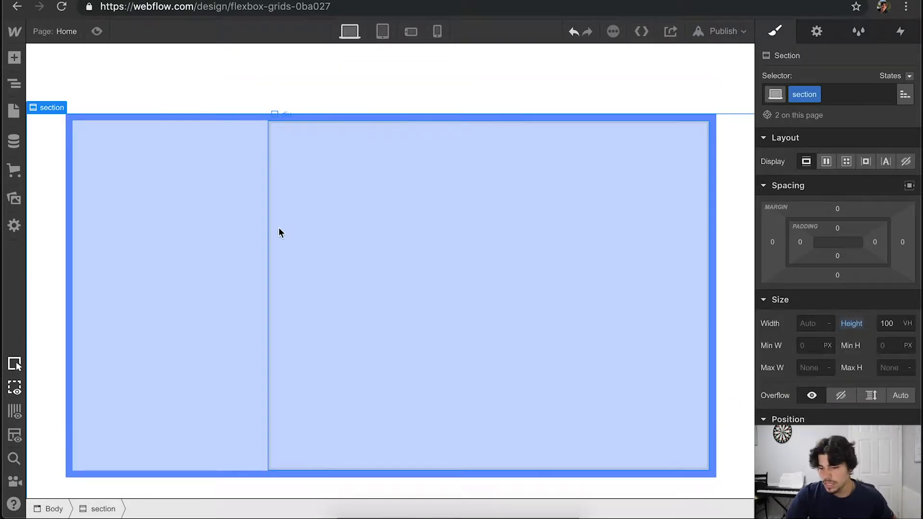
pyautogui.click(265, 229)
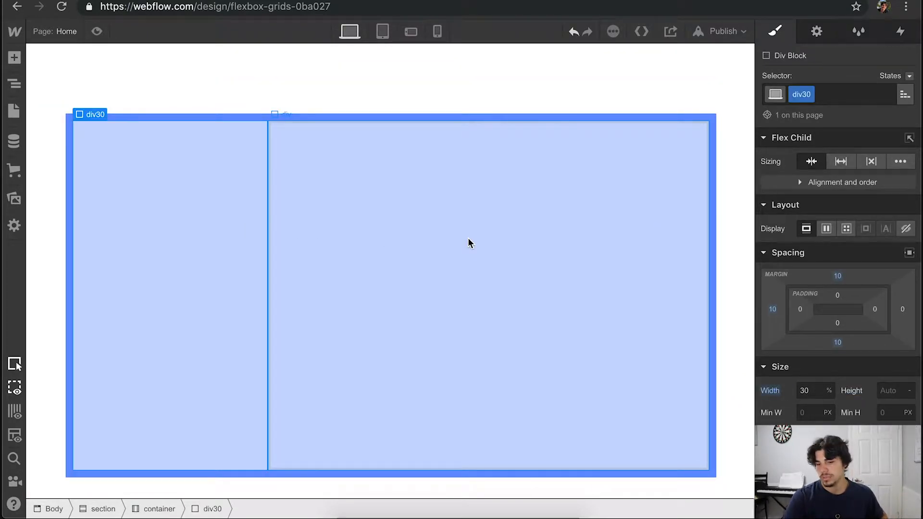
# - Add a container to the empty third section
pyautogui.scroll(-1, 468, 238)
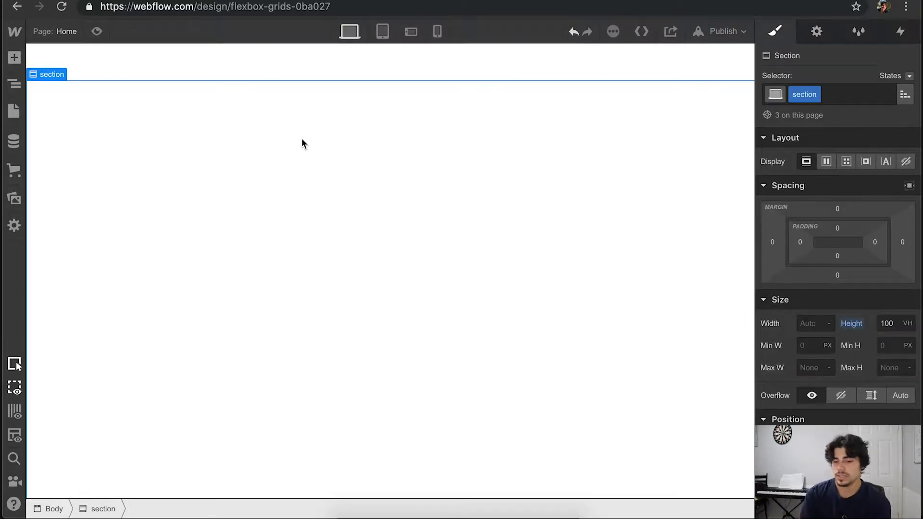
pyautogui.scroll(-6, 302, 140)
pyautogui.scroll(6, 301, 143)
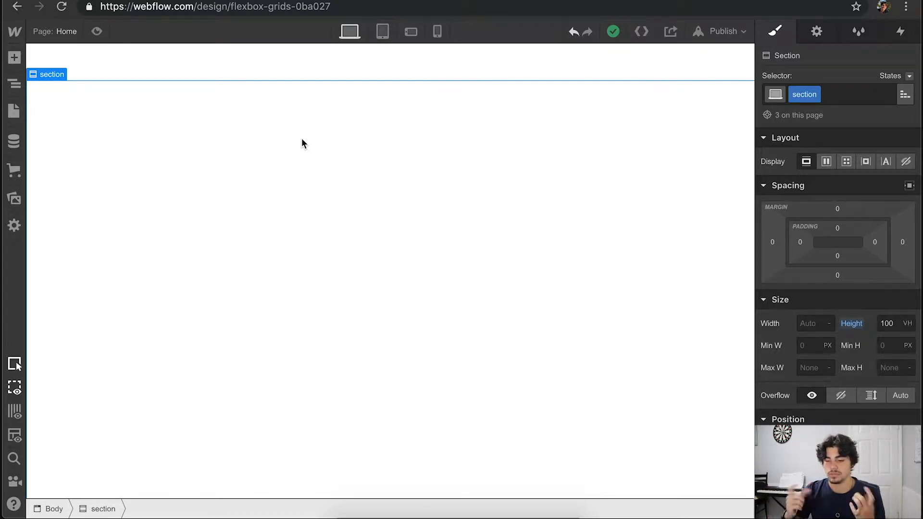
pyautogui.click(9, 52)
pyautogui.moveTo(307, 267); pyautogui.dragTo(515, 212)
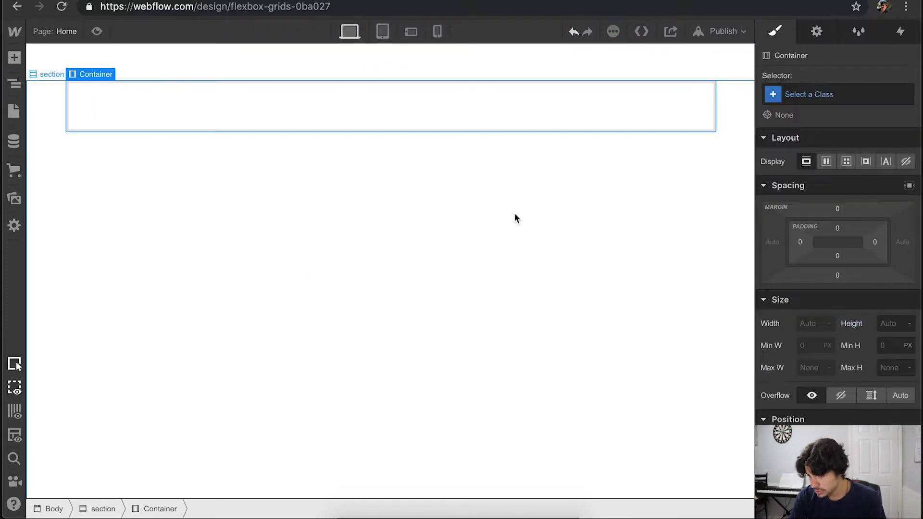
# - Create the class "container-vertical" on the new container
pyautogui.click(820, 92)
pyautogui.write('caon')
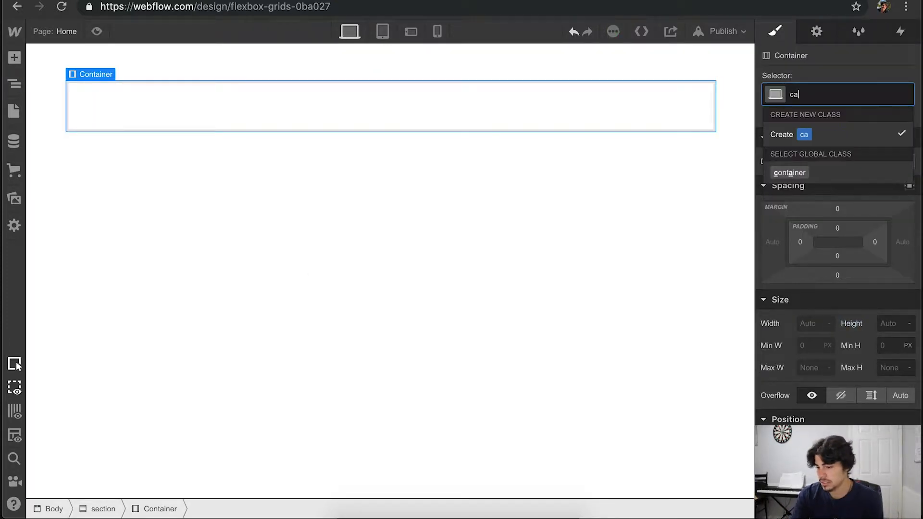
pyautogui.press('BackSpace')
pyautogui.press('BackSpace')
pyautogui.press('BackSpace')
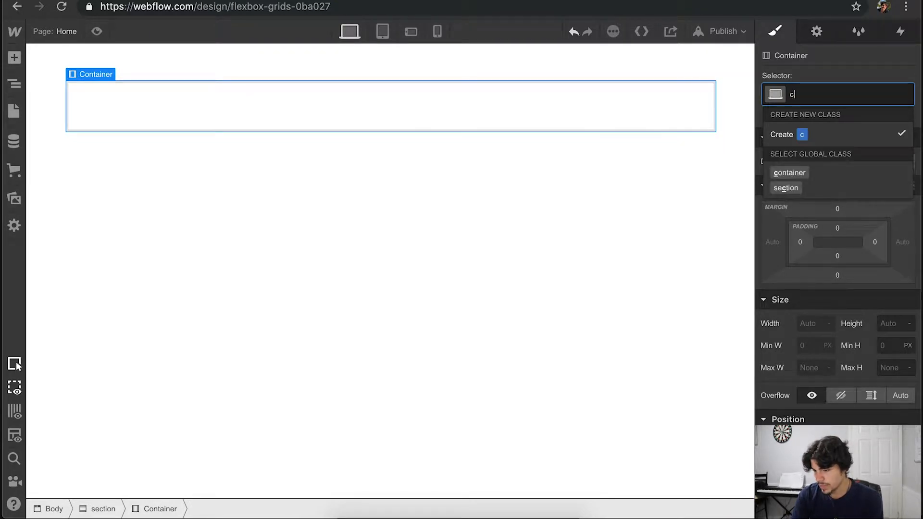
pyautogui.write('ontainer-vertioca')
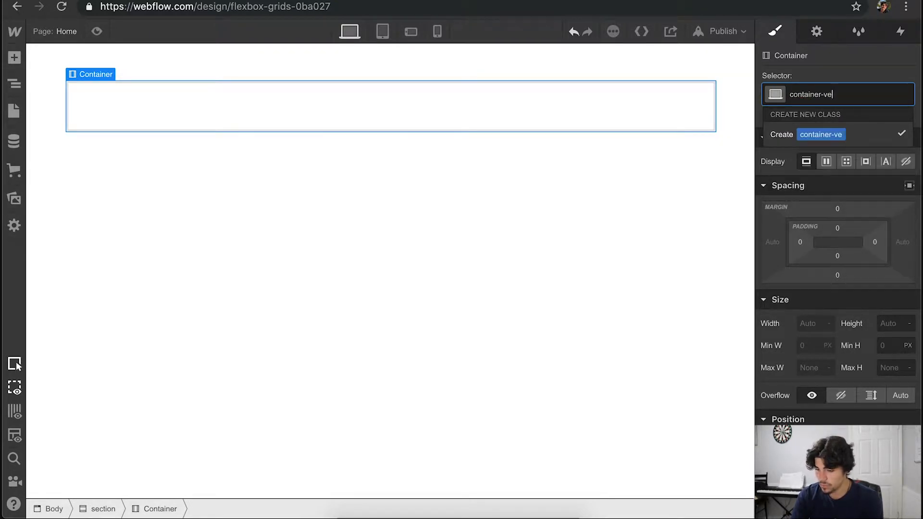
pyautogui.press('BackSpace')
pyautogui.press('BackSpace')
pyautogui.press('BackSpace')
pyautogui.write('cal')
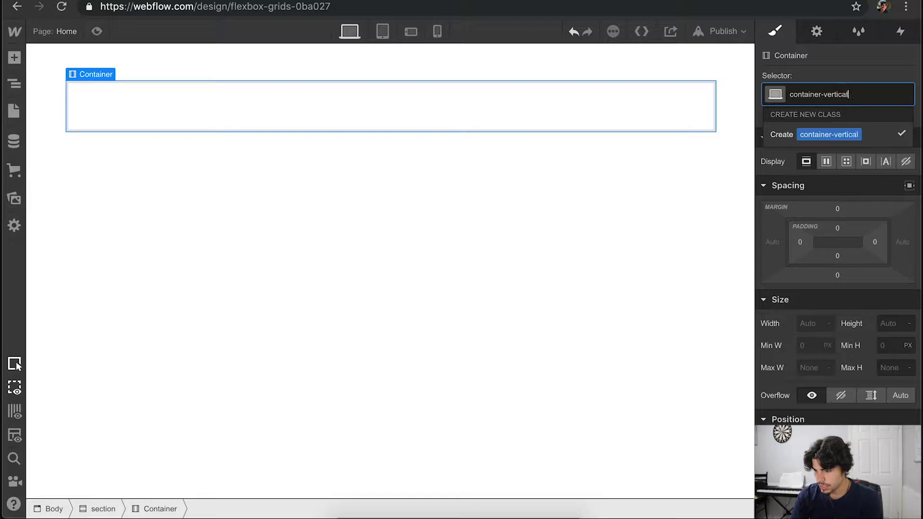
pyautogui.press('Return')
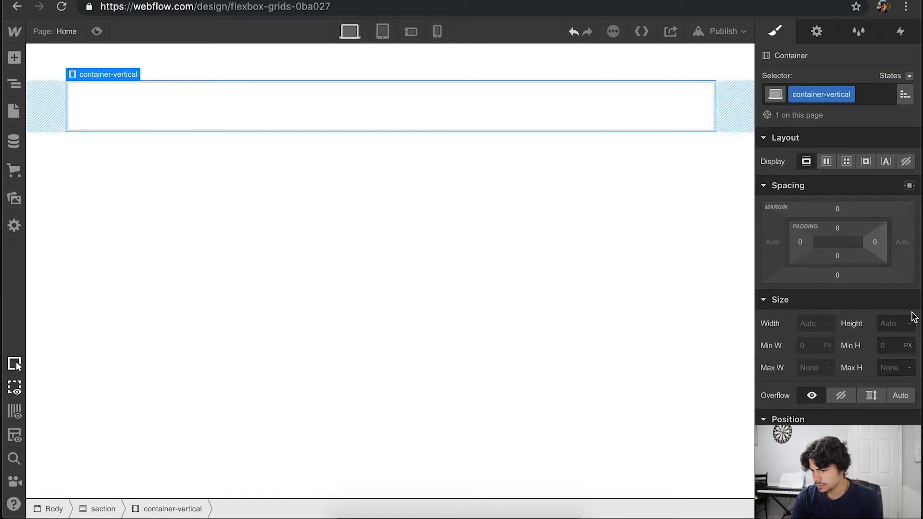
# - Set the vertical container's height to 80% and its top margin to 5%
pyautogui.click(887, 323)
pyautogui.write('80')
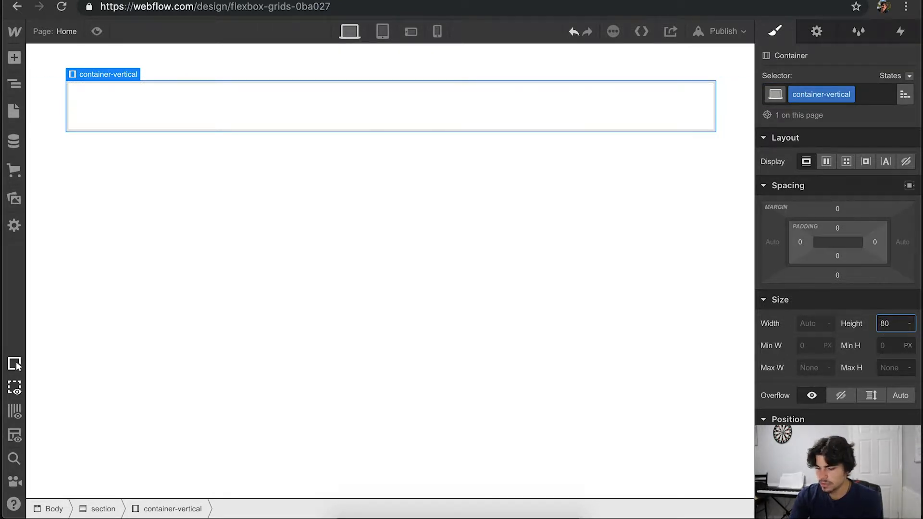
pyautogui.write('%')
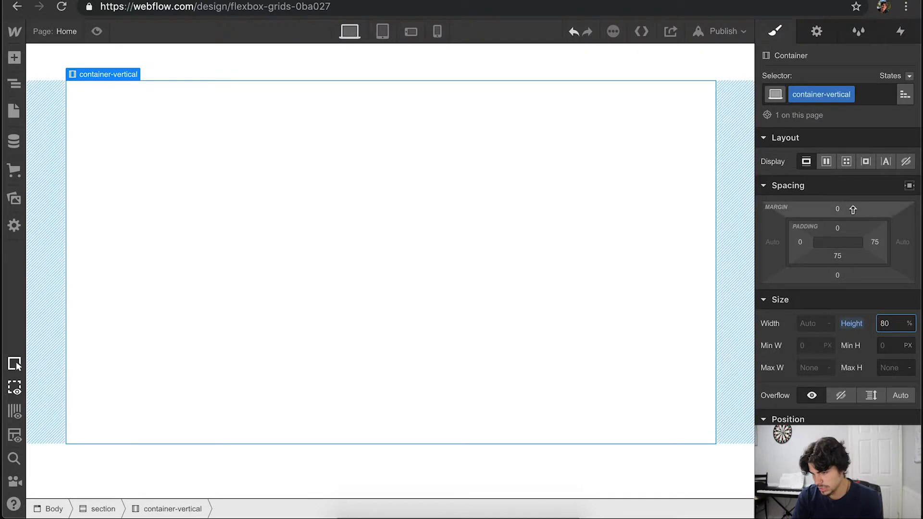
pyautogui.click(838, 208)
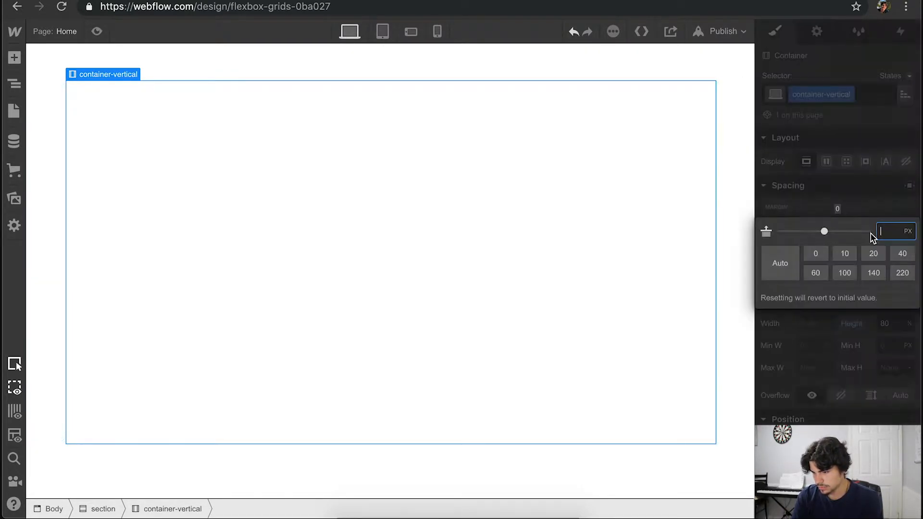
pyautogui.write('5%')
pyautogui.press('Return')
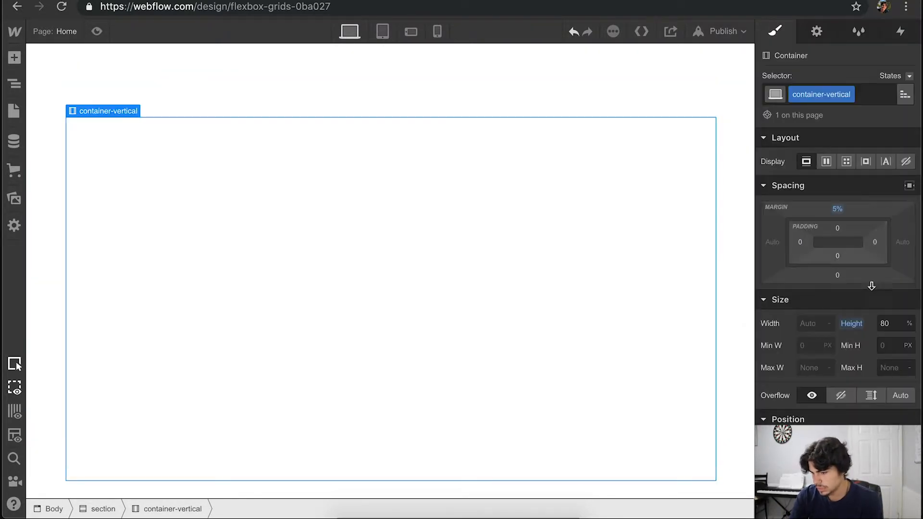
# - Give the vertical container a light red background colour, #ff7676
pyautogui.scroll(8, 649, 214)
pyautogui.scroll(-9, 649, 215)
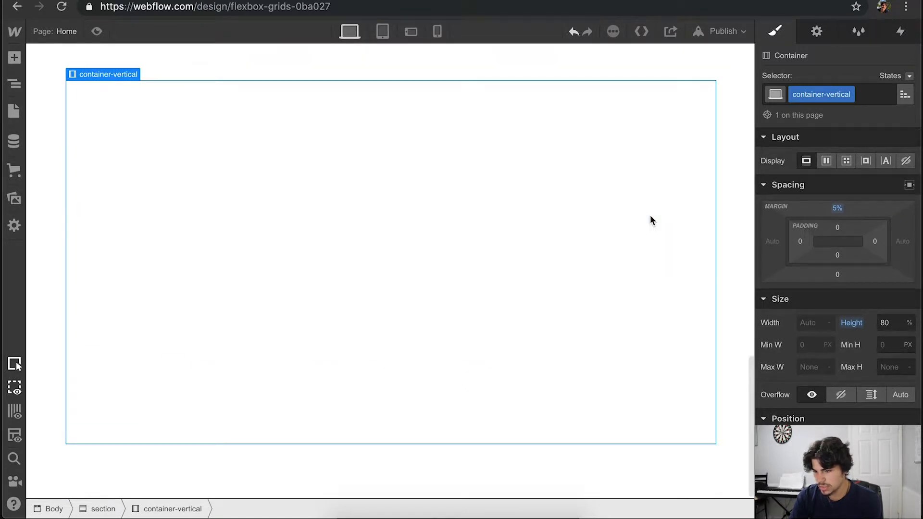
pyautogui.scroll(-10, 863, 338)
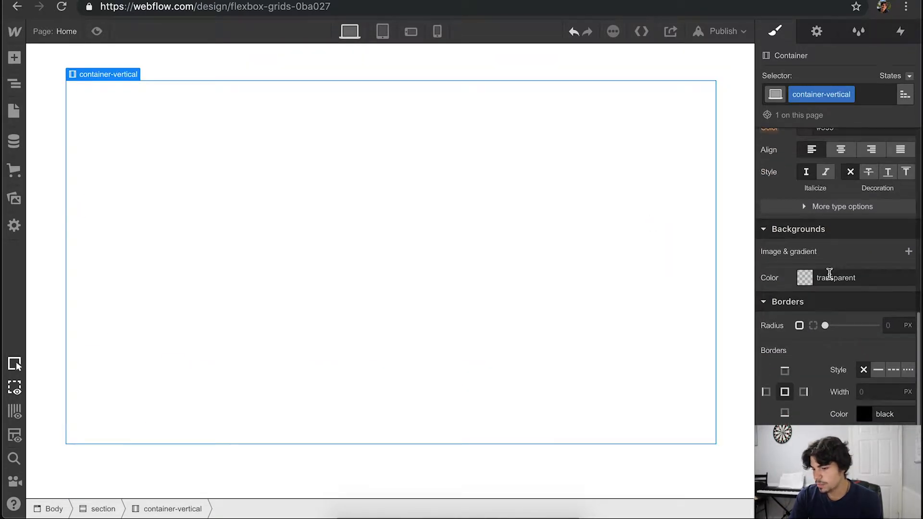
pyautogui.click(806, 281)
pyautogui.moveTo(886, 304); pyautogui.dragTo(842, 281)
pyautogui.click(741, 160)
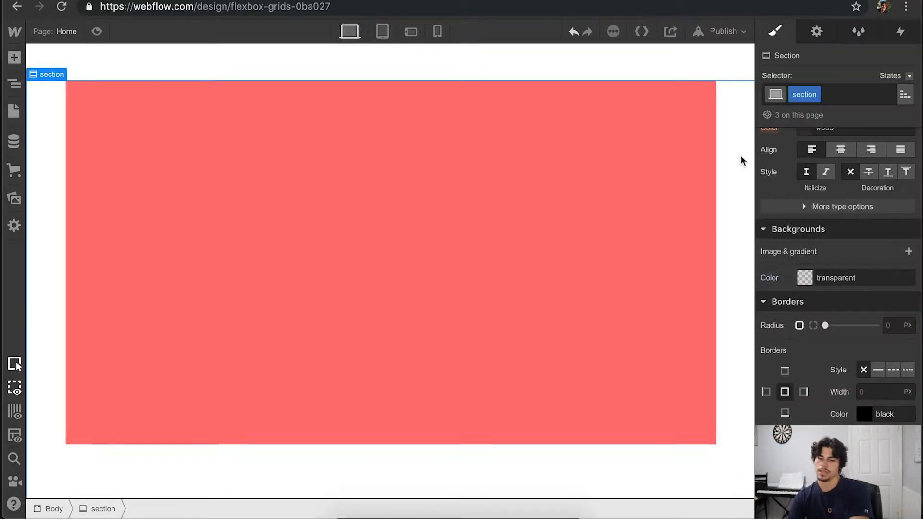
# - Add two div blocks stacked inside the red vertical container and select the upper one
pyautogui.click(474, 173)
pyautogui.click(14, 57)
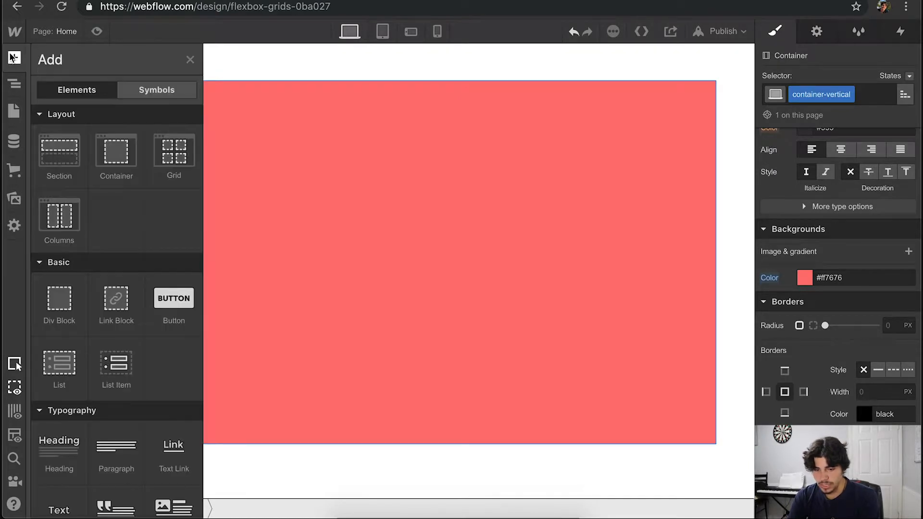
pyautogui.moveTo(68, 315); pyautogui.dragTo(317, 250)
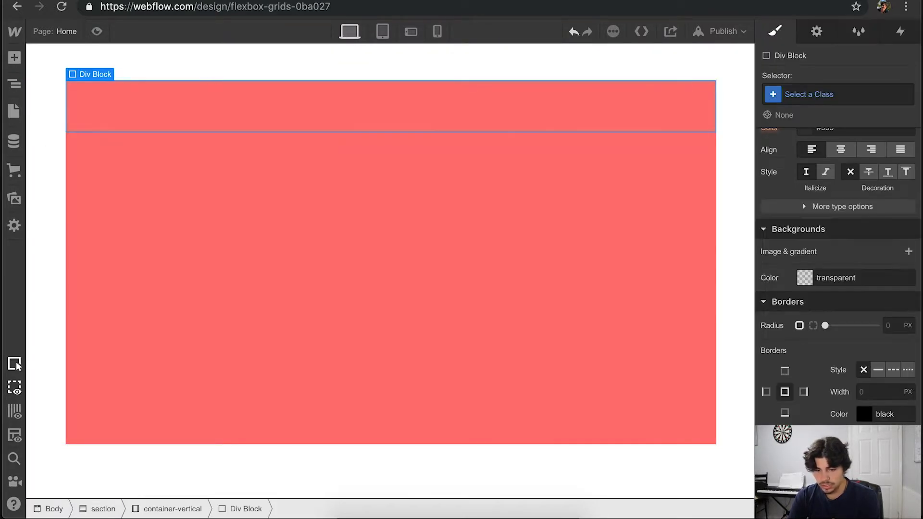
pyautogui.click(15, 64)
pyautogui.moveTo(61, 312); pyautogui.dragTo(417, 142)
pyautogui.click(495, 124)
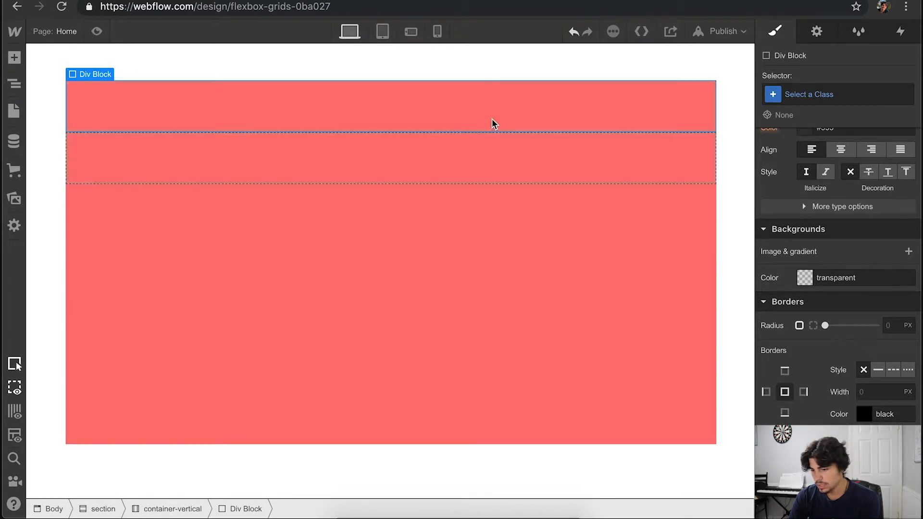
# - Create the class "div-main" on the upper div block in the red container
pyautogui.click(815, 98)
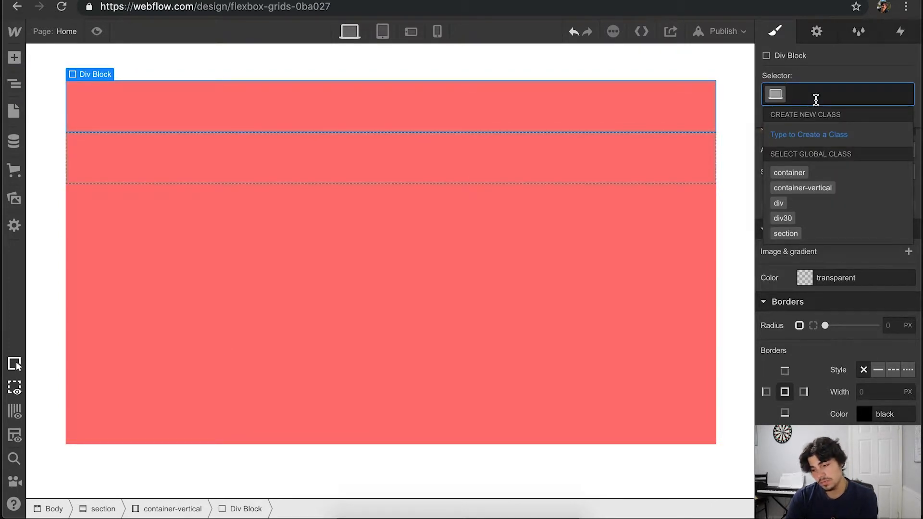
pyautogui.write('div')
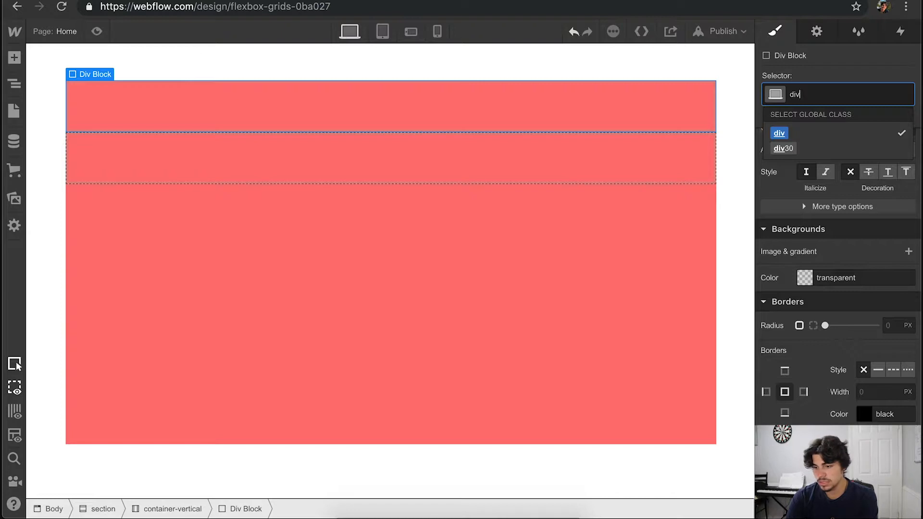
pyautogui.write('-main')
pyautogui.press('Return')
# - Create the class "footer" on the lower div block in the red container
pyautogui.click(598, 153)
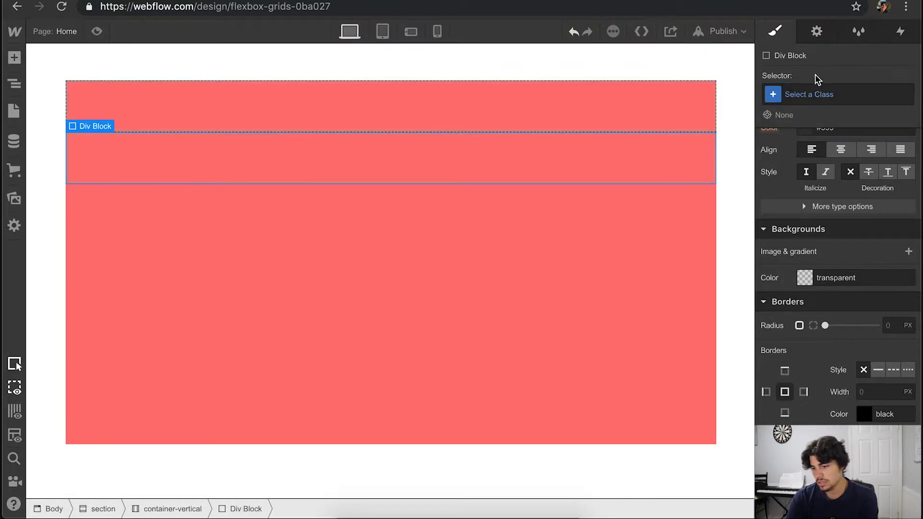
pyautogui.click(818, 94)
pyautogui.write('footer')
pyautogui.press('Return')
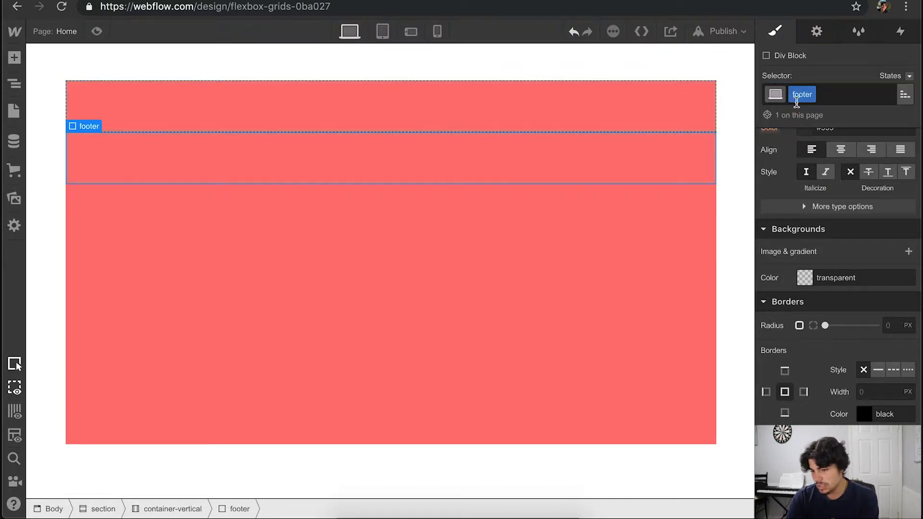
# - Set the container-vertical element to flex display with a vertical direction
pyautogui.click(439, 246)
pyautogui.scroll(5, 799, 325)
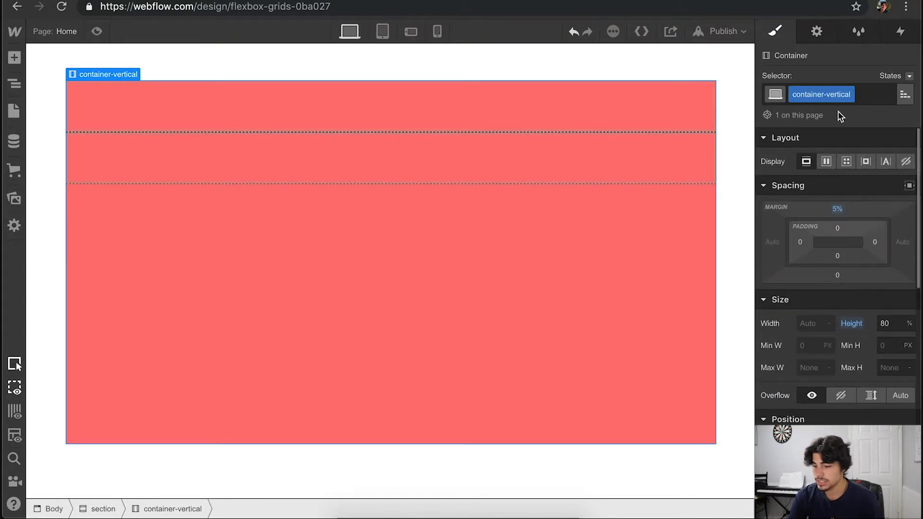
pyautogui.click(826, 162)
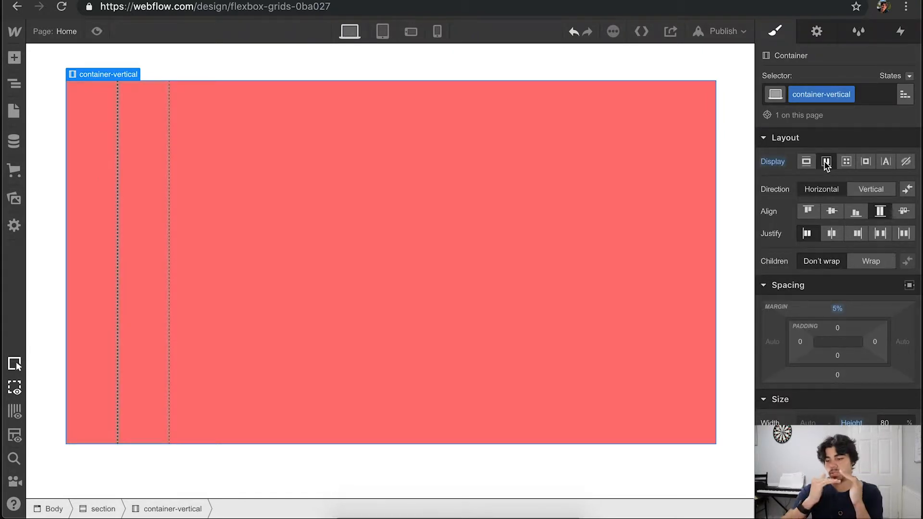
pyautogui.click(878, 189)
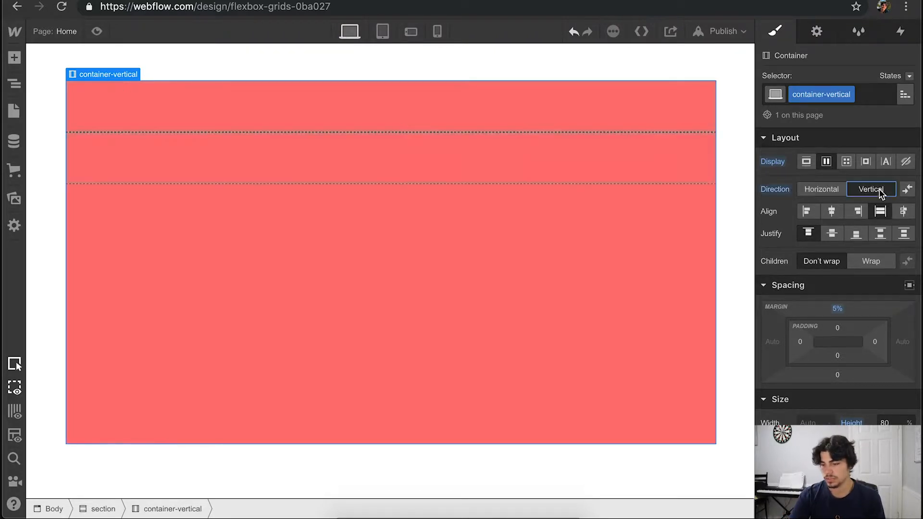
# - Make the div-main block grow to fill the free space in the vertical container, and select the footer block
pyautogui.click(386, 105)
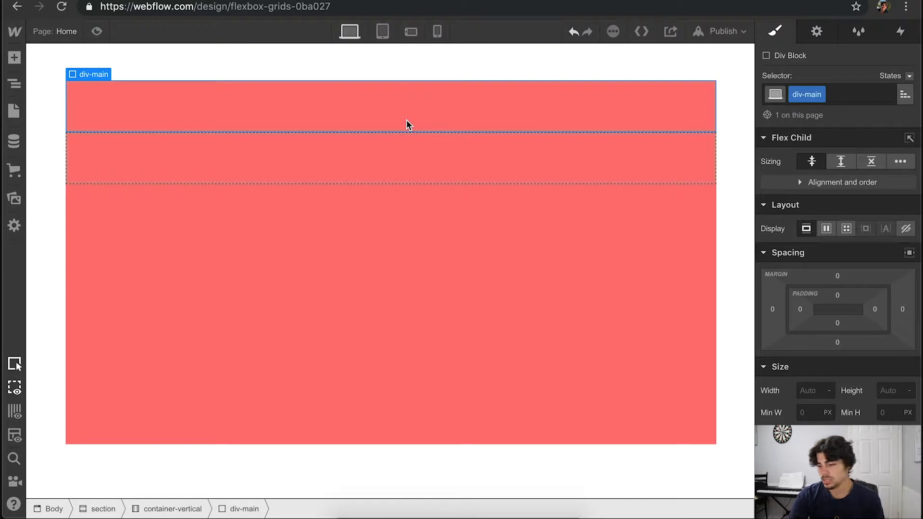
pyautogui.click(842, 163)
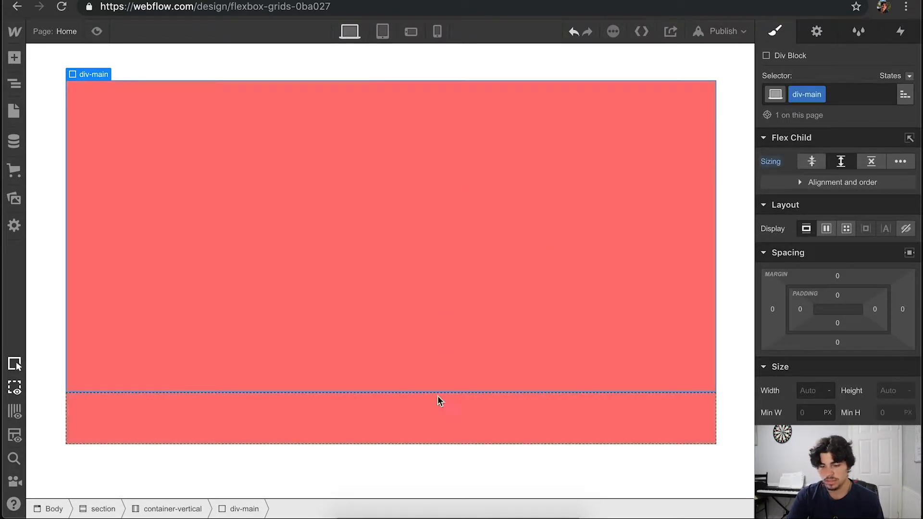
pyautogui.click(482, 428)
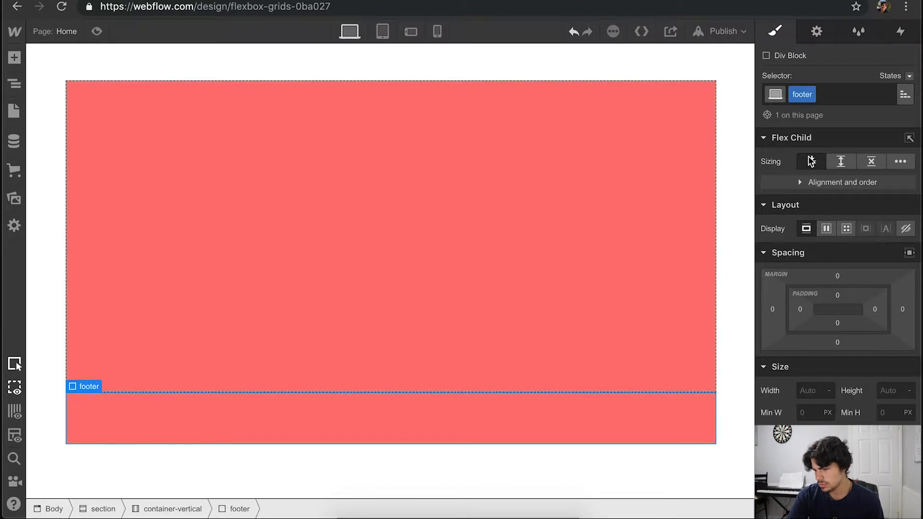
# - Paste a copy of the section holding the vertical layout and add a div block inside the div-main block
pyautogui.click(515, 325)
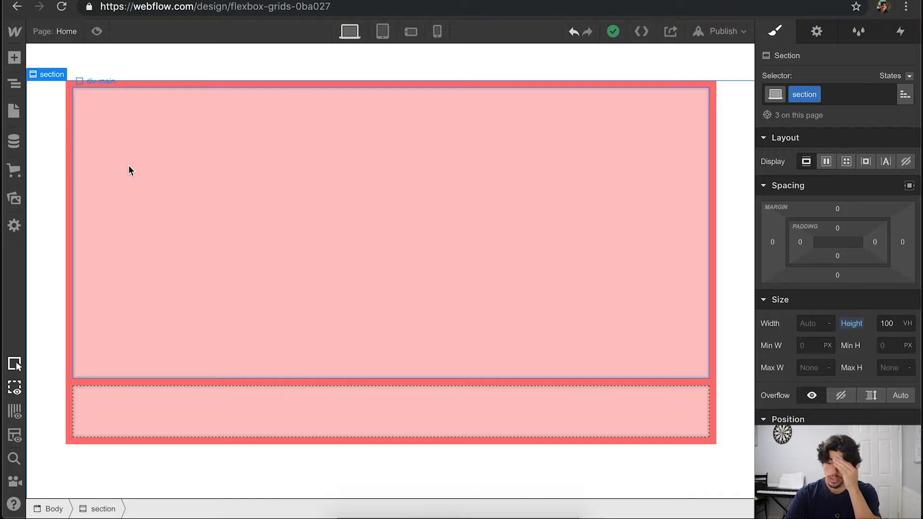
pyautogui.press('super+v')
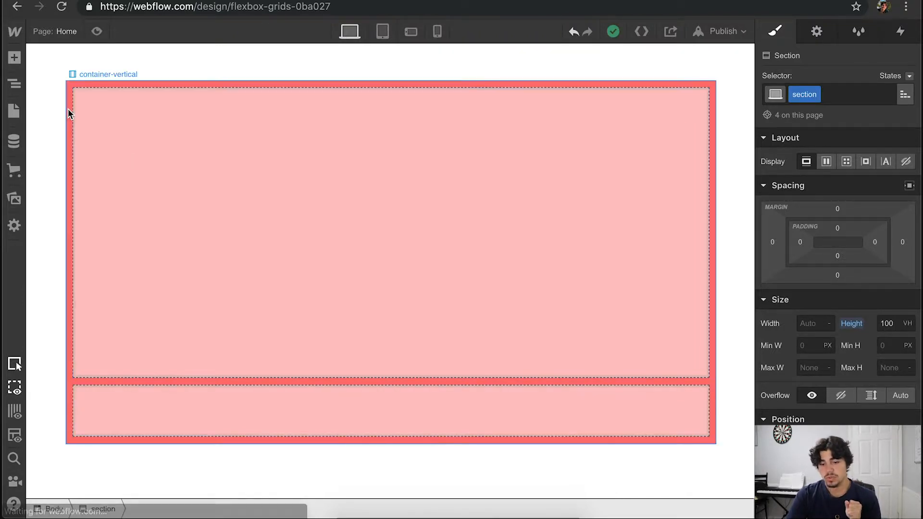
pyautogui.click(14, 58)
pyautogui.moveTo(59, 308); pyautogui.dragTo(317, 264)
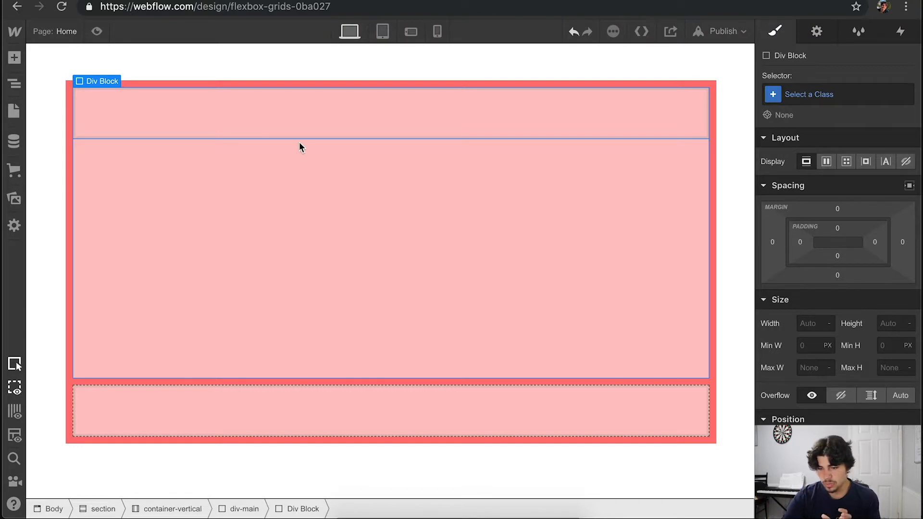
# - Insert a placeholder image into the new div block and close its image settings
pyautogui.click(14, 59)
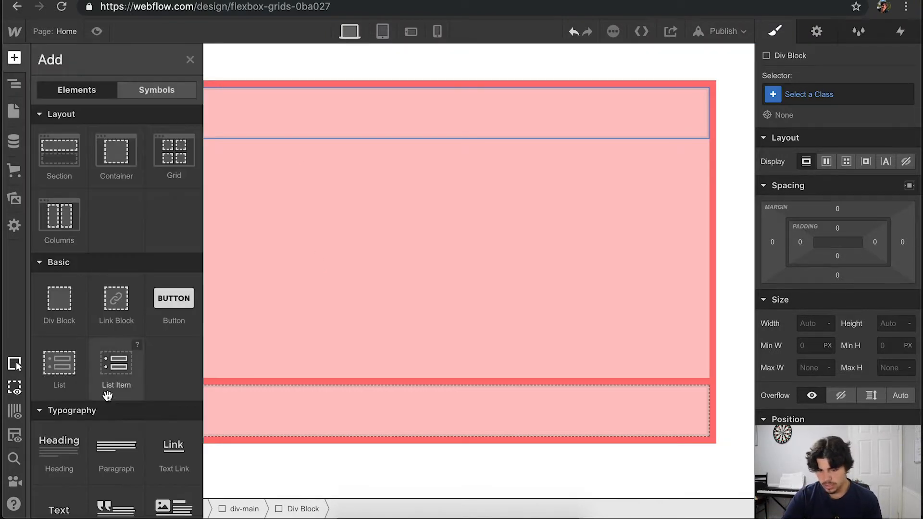
pyautogui.scroll(-5, 107, 396)
pyautogui.moveTo(57, 474); pyautogui.dragTo(319, 115)
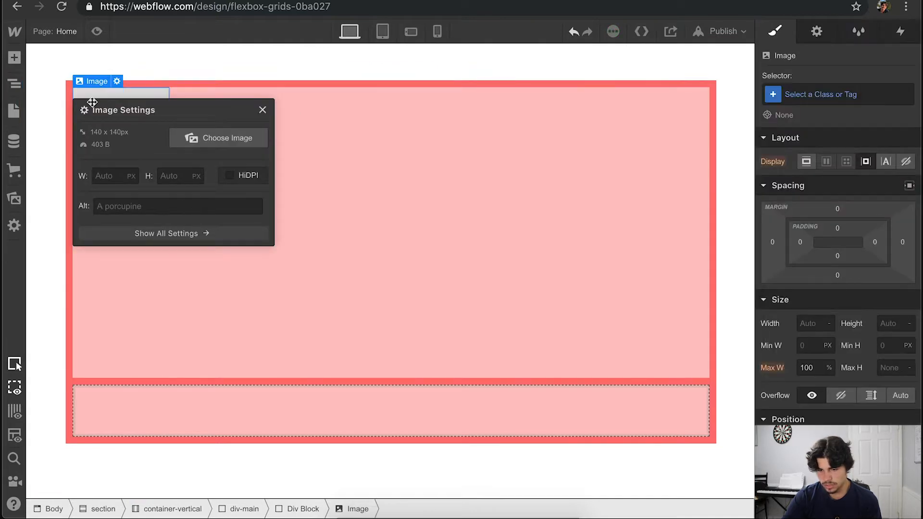
pyautogui.click(268, 111)
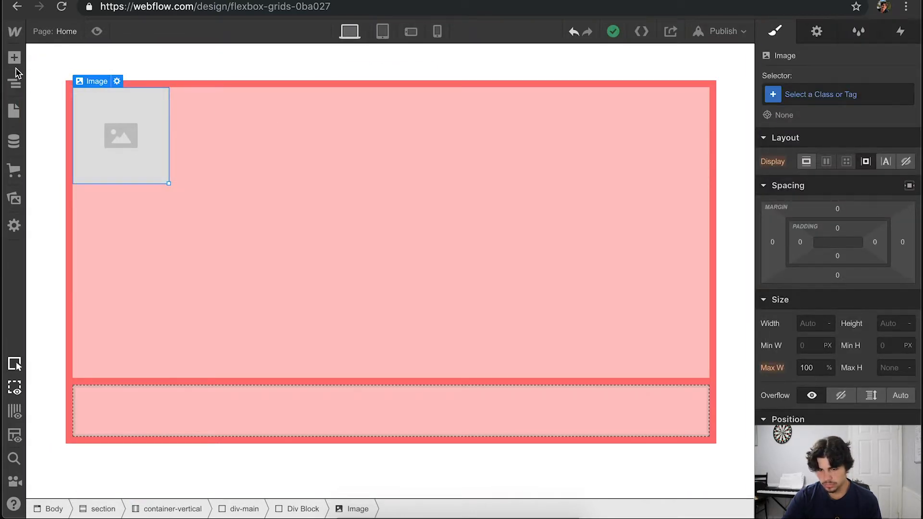
# - Add a heading below the image inside the same div block
pyautogui.press('a')
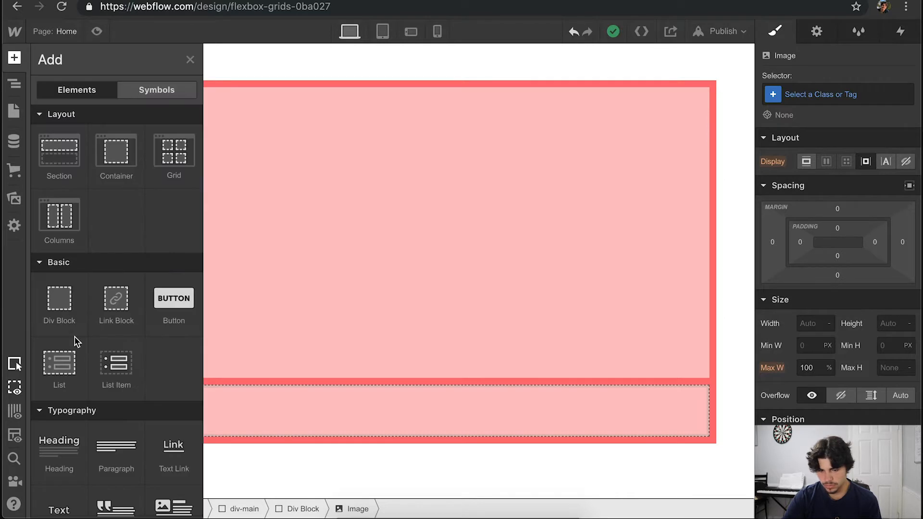
pyautogui.scroll(-4, 76, 339)
pyautogui.moveTo(59, 283); pyautogui.dragTo(350, 151)
pyautogui.click(331, 147)
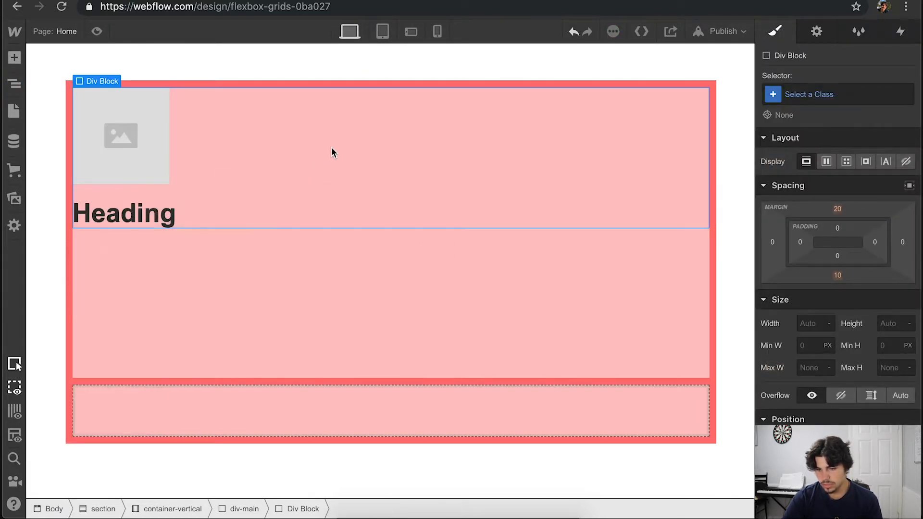
# - Set the div-main block to horizontal flex display with its content aligned and justified to the centre
pyautogui.click(278, 277)
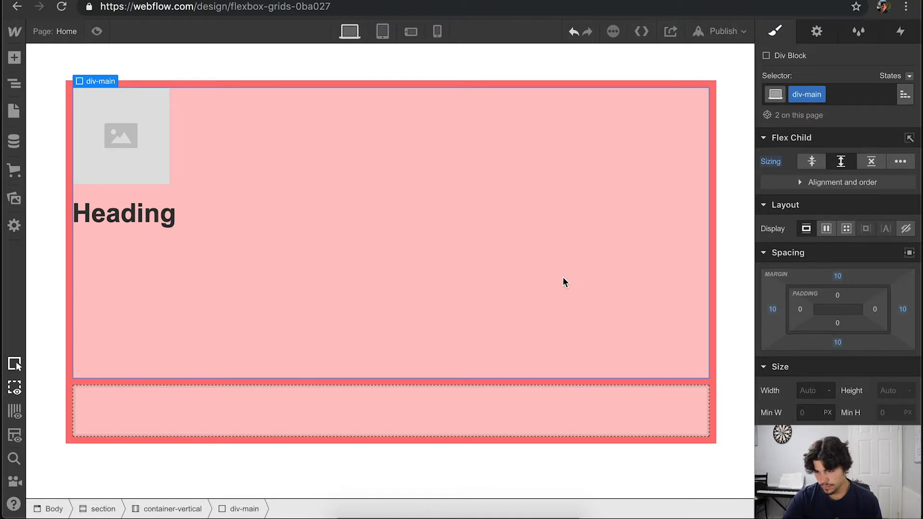
pyautogui.click(827, 230)
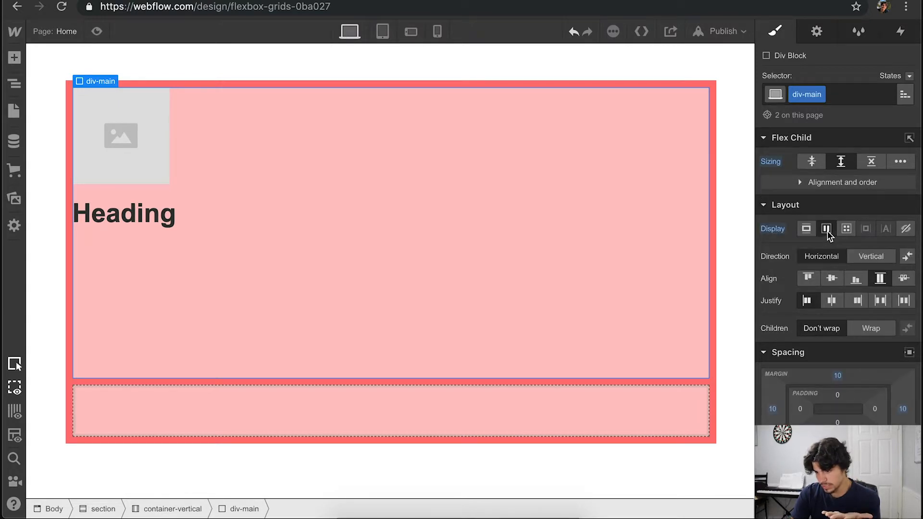
pyautogui.click(832, 279)
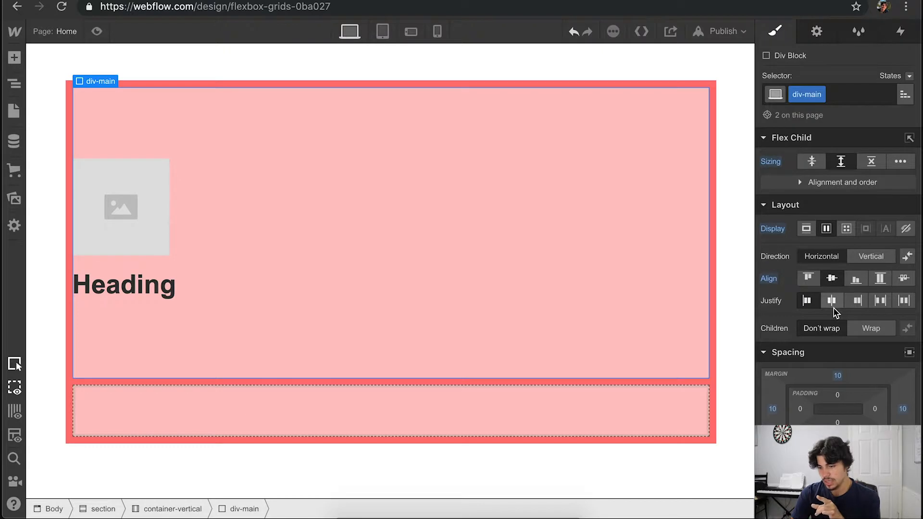
pyautogui.click(833, 305)
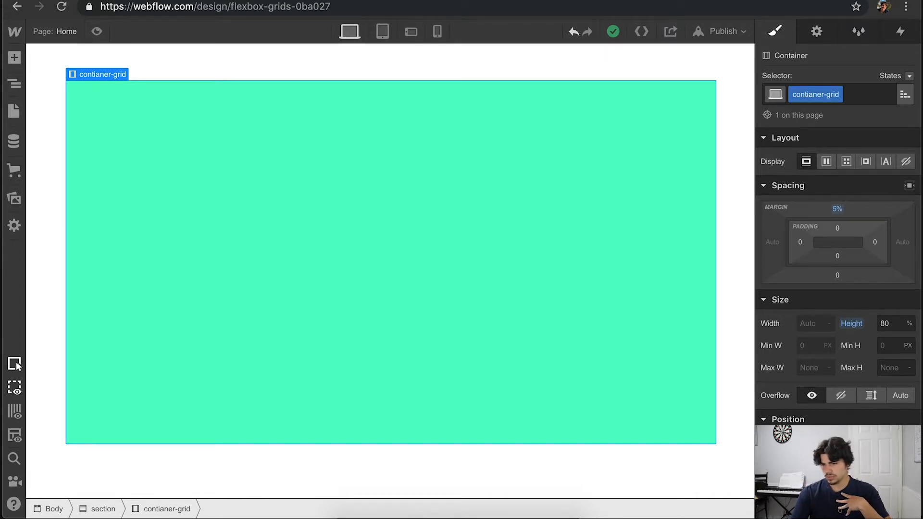
# - Try a grid display with four columns and two rows on the green container, and undo it
pyautogui.click(849, 165)
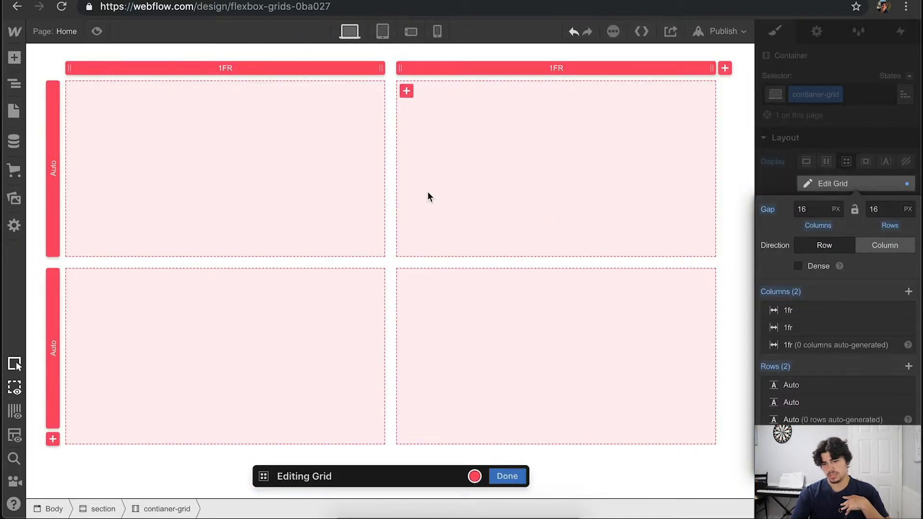
pyautogui.click(728, 70)
pyautogui.click(728, 69)
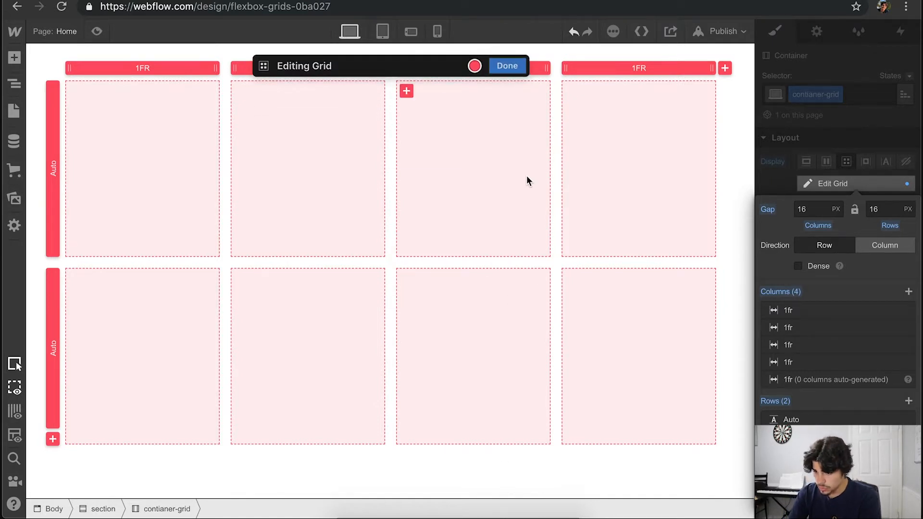
pyautogui.click(506, 67)
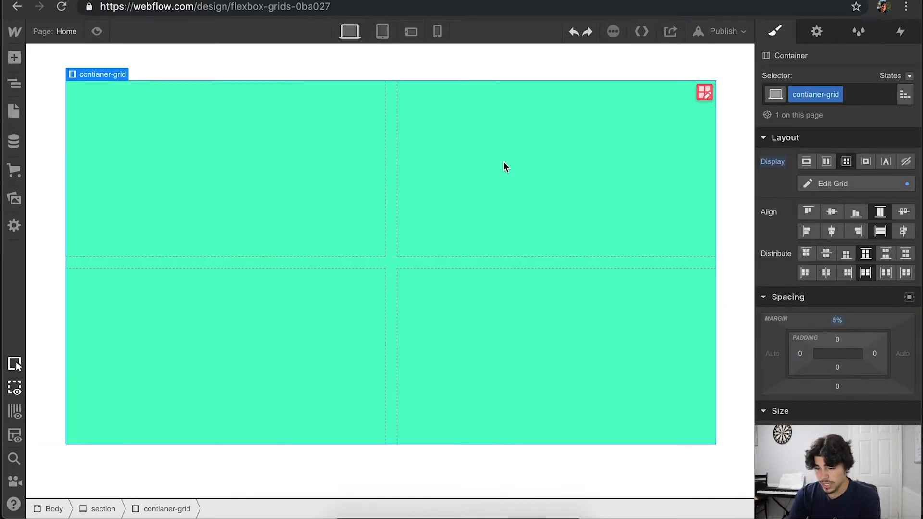
pyautogui.press('super+z')
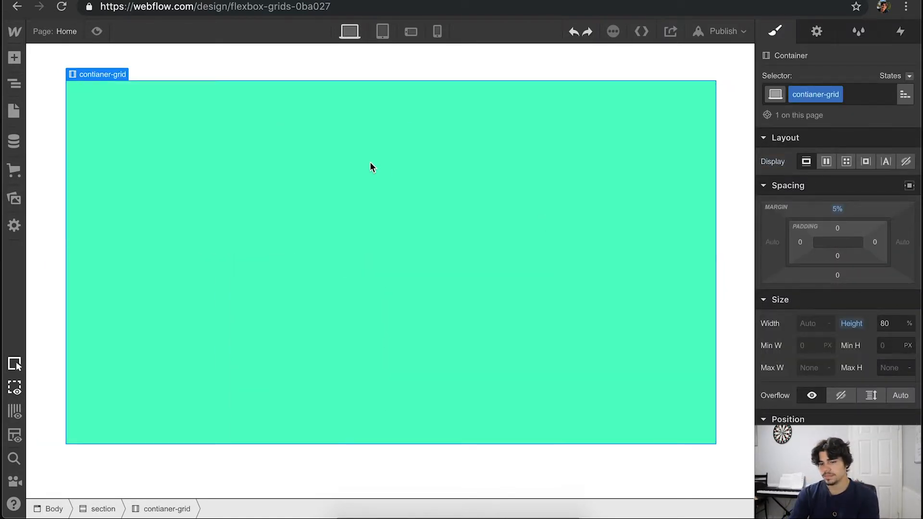
# - Add a div block inside the green container and create the class "div-grid" on it
pyautogui.click(14, 58)
pyautogui.moveTo(65, 284); pyautogui.dragTo(289, 254)
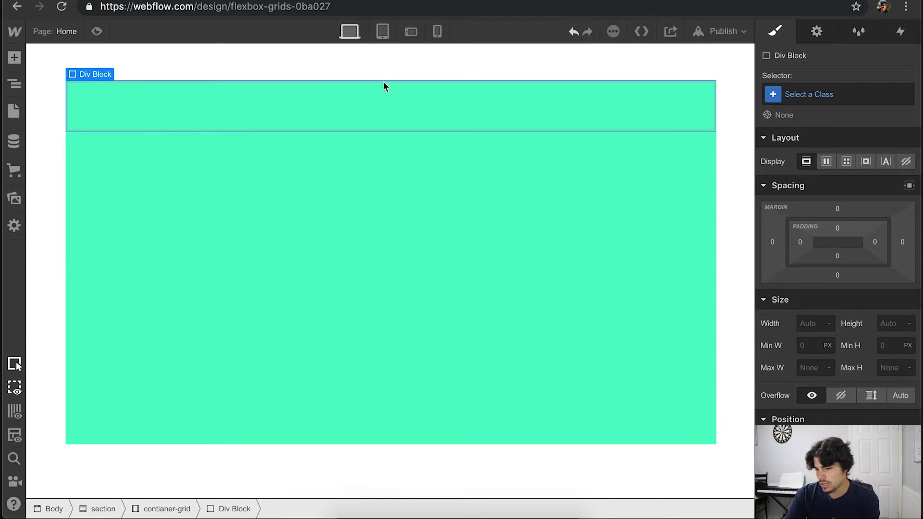
pyautogui.click(822, 94)
pyautogui.write('div')
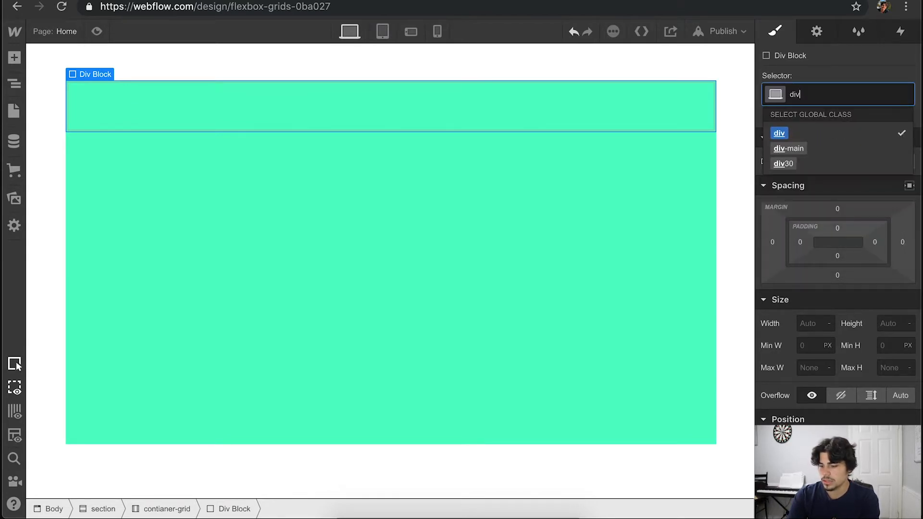
pyautogui.write('-conta')
pyautogui.press('BackSpace')
pyautogui.press('BackSpace')
pyautogui.press('BackSpace')
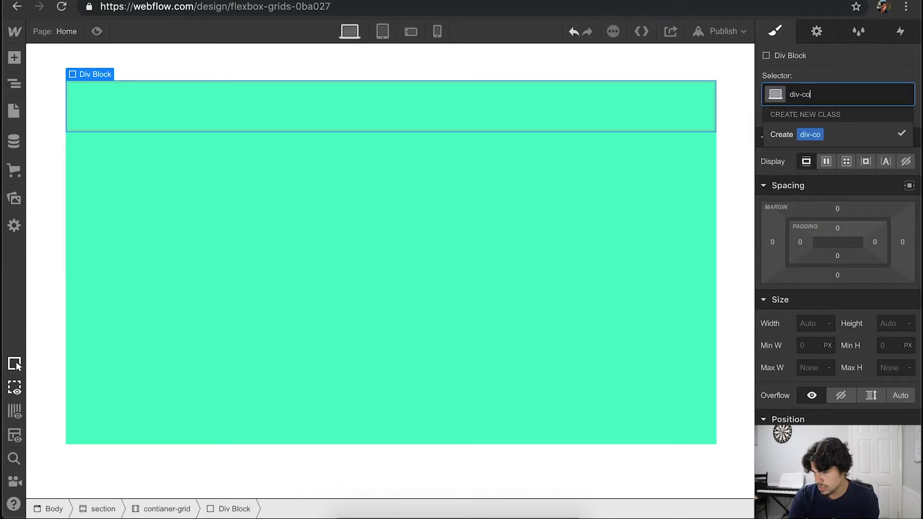
pyautogui.press('BackSpace')
pyautogui.write('grid')
pyautogui.press('Return')
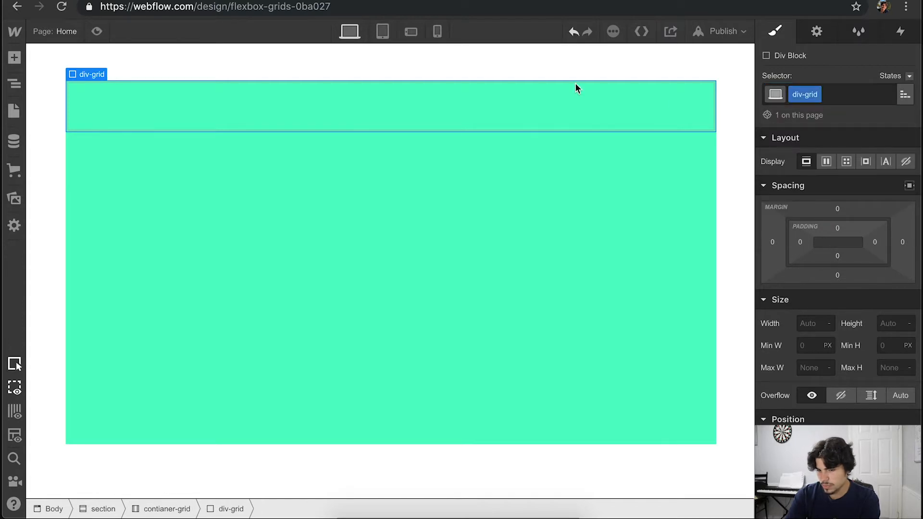
# - Duplicate the div-grid block until the green container holds five of them
pyautogui.hotkey('ctrl', 'd')
pyautogui.hotkey('ctrl', 'd')
pyautogui.hotkey('ctrl', 'd')
pyautogui.hotkey('ctrl', 'd')
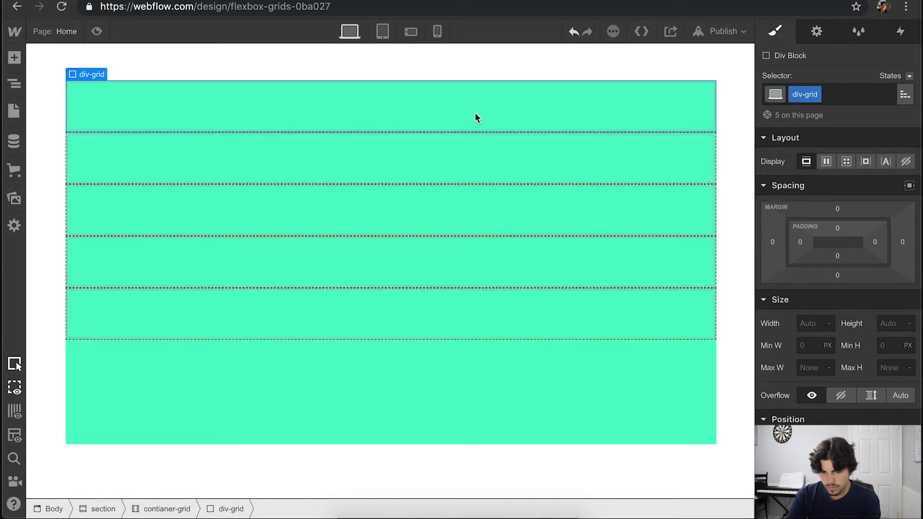
# - Give the div-grid class a white background colour at 56% opacity
pyautogui.scroll(-8, 852, 295)
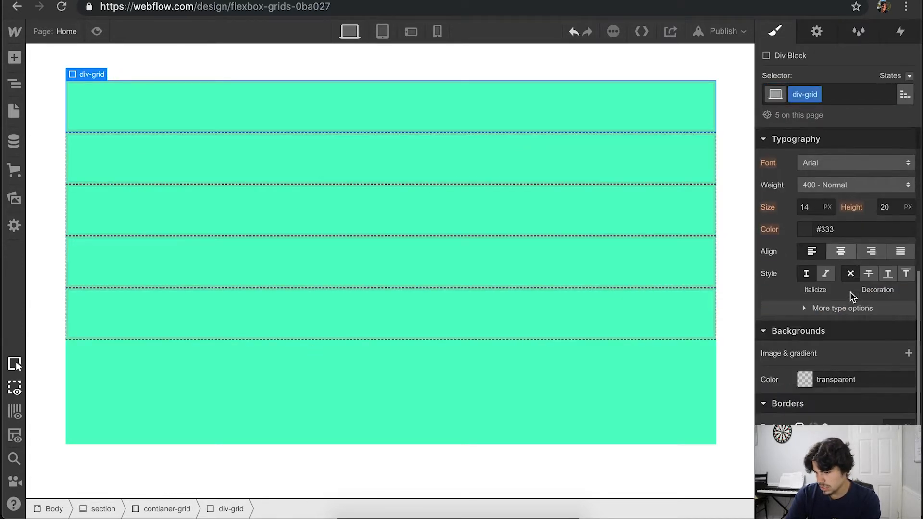
pyautogui.click(820, 329)
pyautogui.click(788, 299)
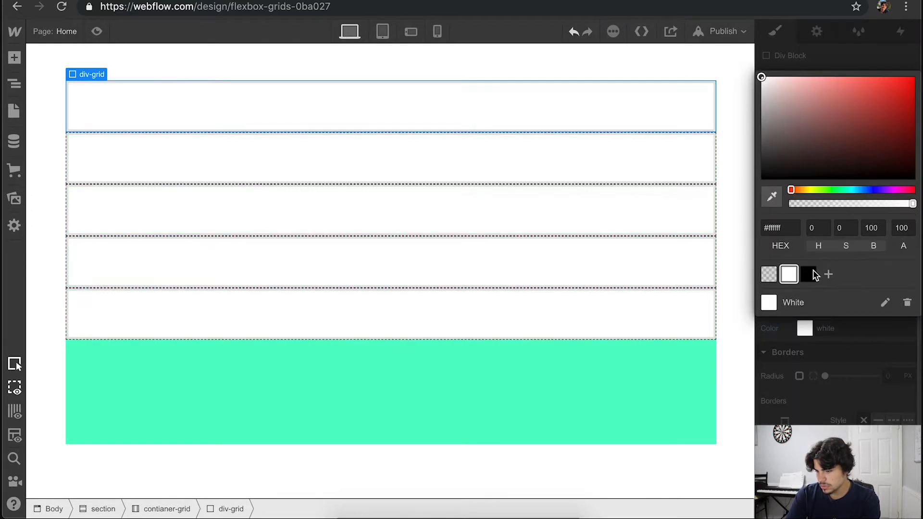
pyautogui.moveTo(907, 203); pyautogui.dragTo(858, 211)
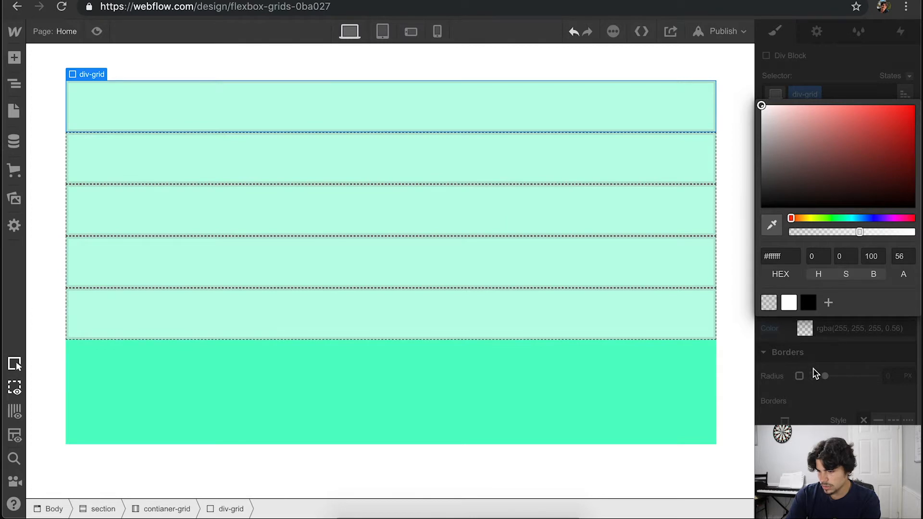
pyautogui.click(828, 352)
pyautogui.scroll(10, 828, 352)
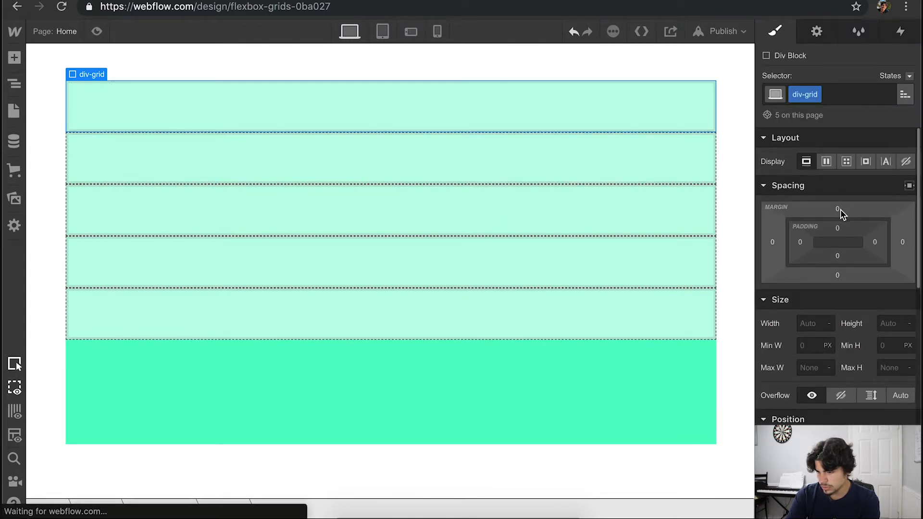
# - Give the div-grid blocks a 5 px margin on all sides, and make their container a horizontal flexbox with wrapping children
pyautogui.moveTo(840, 209)
pyautogui.mouseDown()
pyautogui.moveTo(837, 189)
pyautogui.moveTo(836, 198)
pyautogui.mouseUp()
pyautogui.click(568, 382)
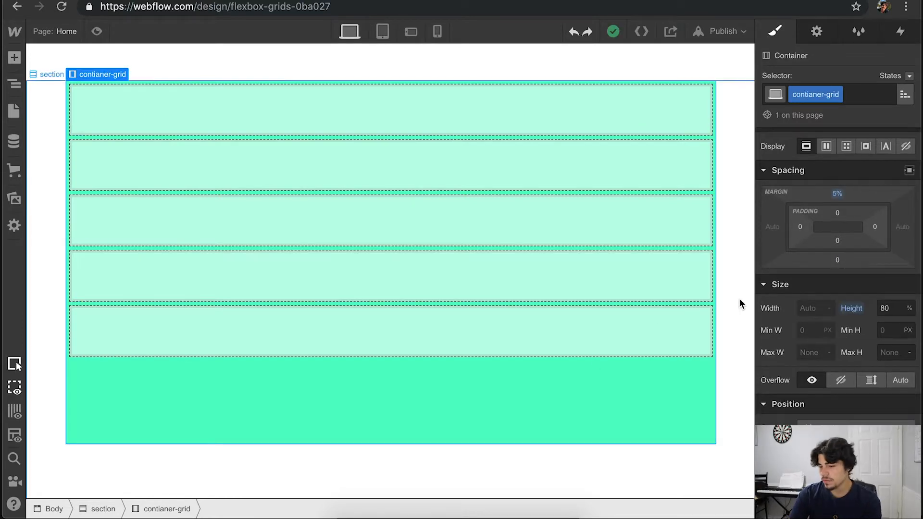
pyautogui.scroll(1, 818, 223)
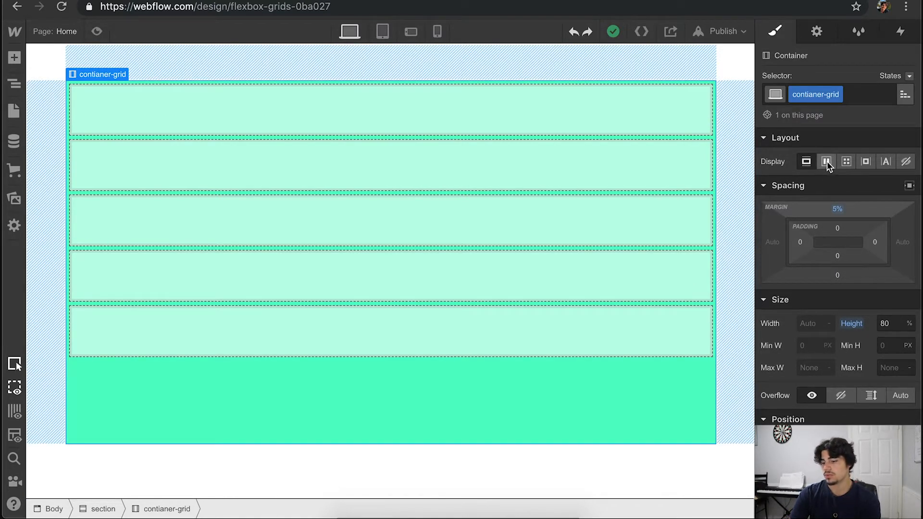
pyautogui.click(826, 161)
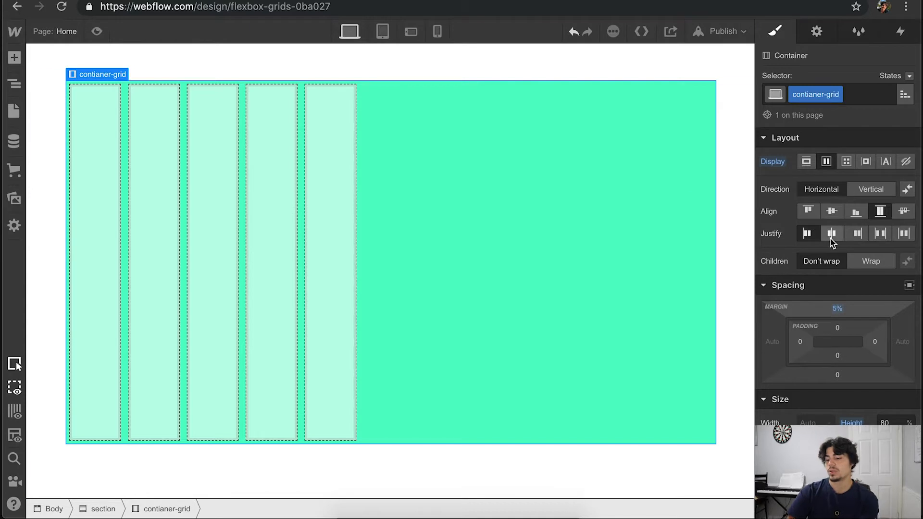
pyautogui.click(865, 260)
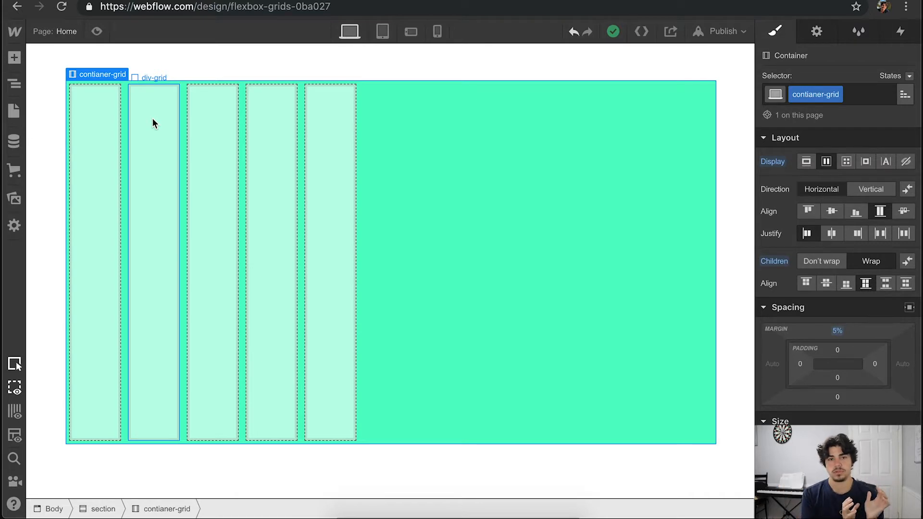
# - Set the width of the div-grid class to 33.33%
pyautogui.click(101, 149)
pyautogui.click(835, 94)
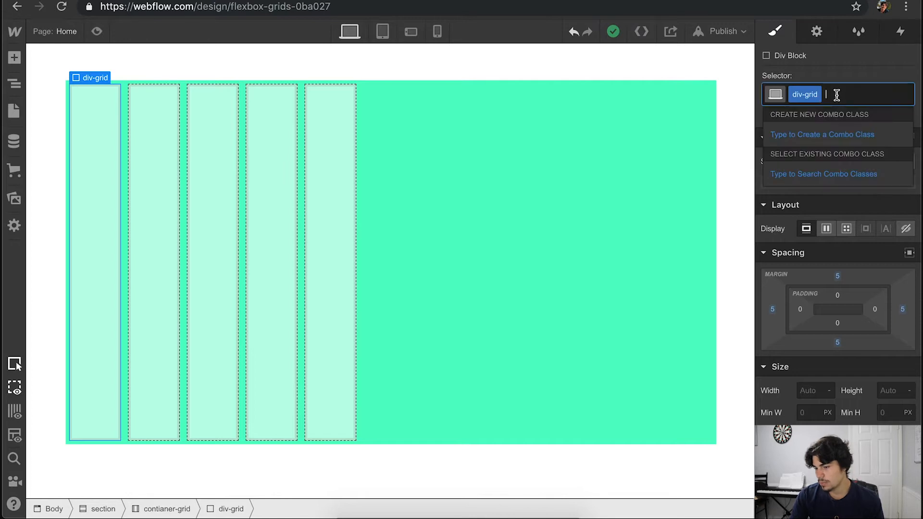
pyautogui.click(864, 75)
pyautogui.scroll(-2, 844, 215)
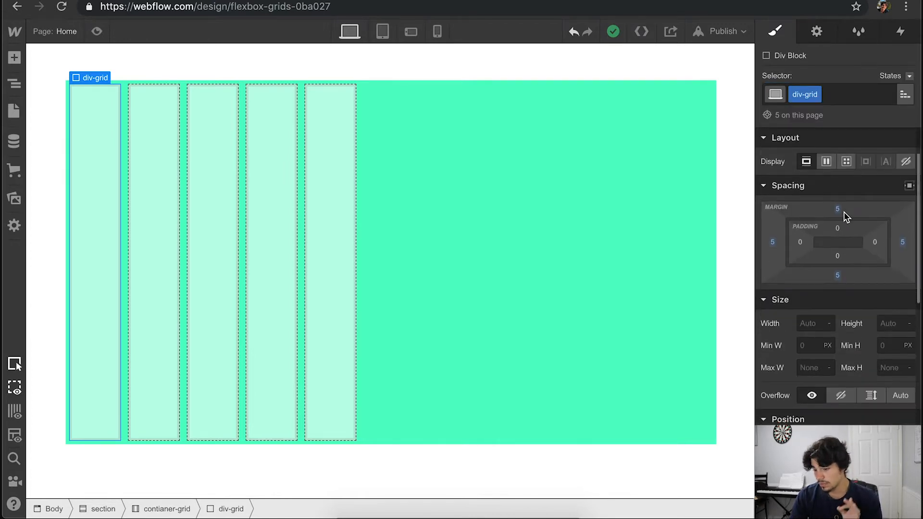
pyautogui.click(809, 324)
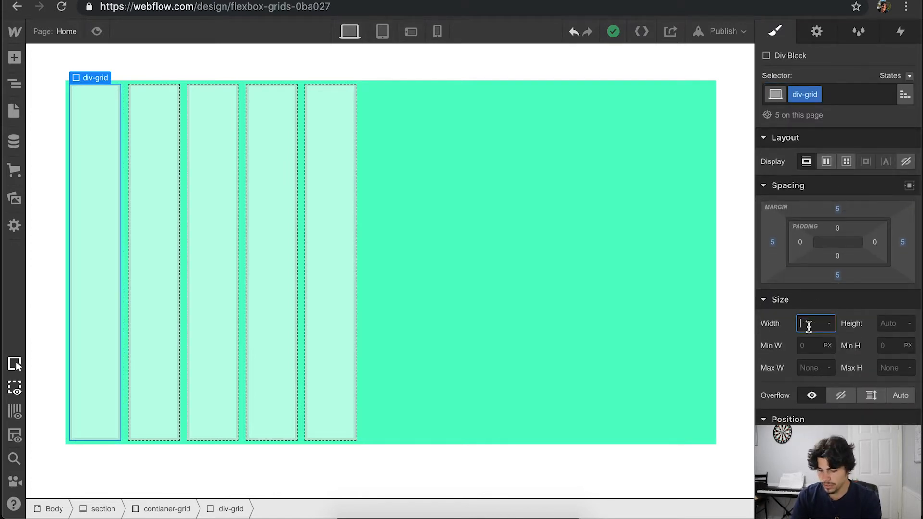
pyautogui.write('33')
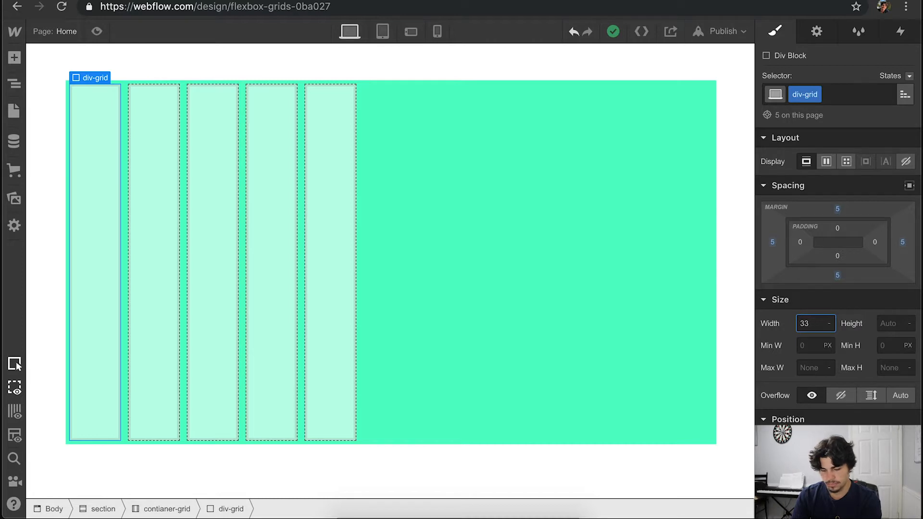
pyautogui.write('3.33')
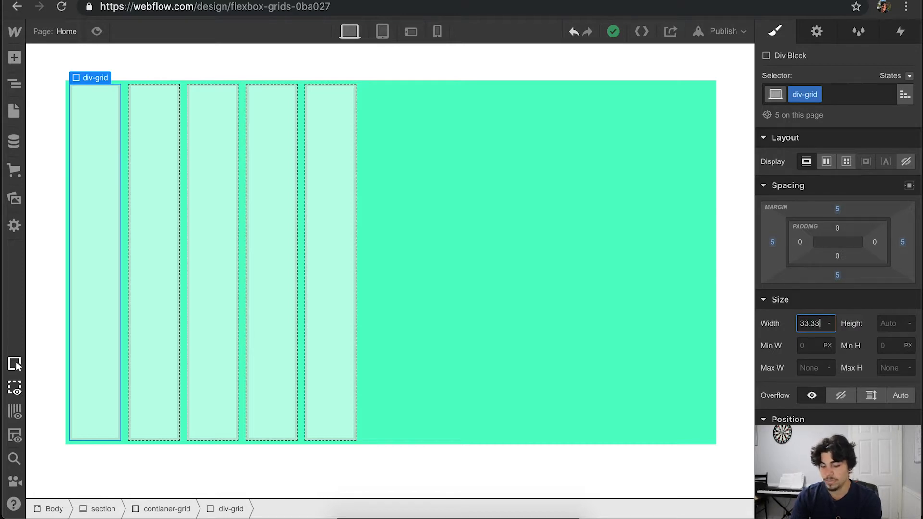
pyautogui.write('%')
pyautogui.press('Return')
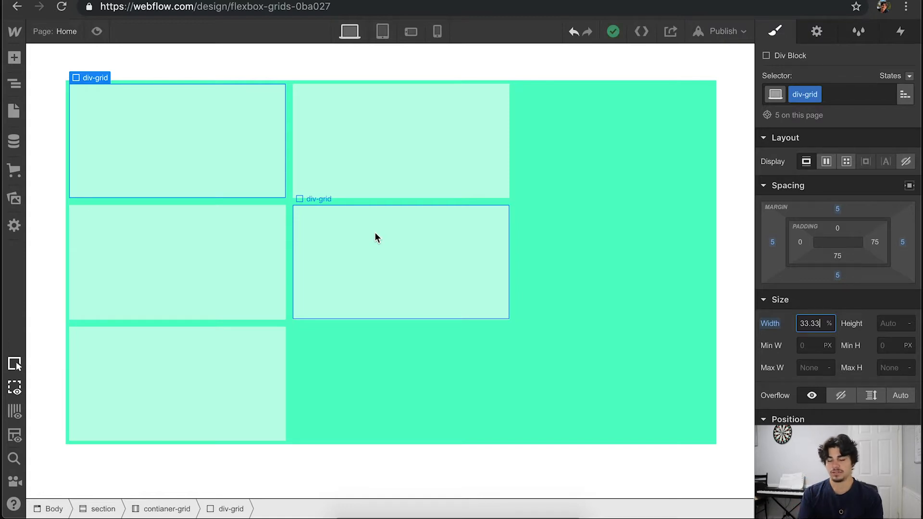
# - Create the combo class "div-grid-first" on the first block and set its width to 66.66%
pyautogui.click(828, 95)
pyautogui.write('div-')
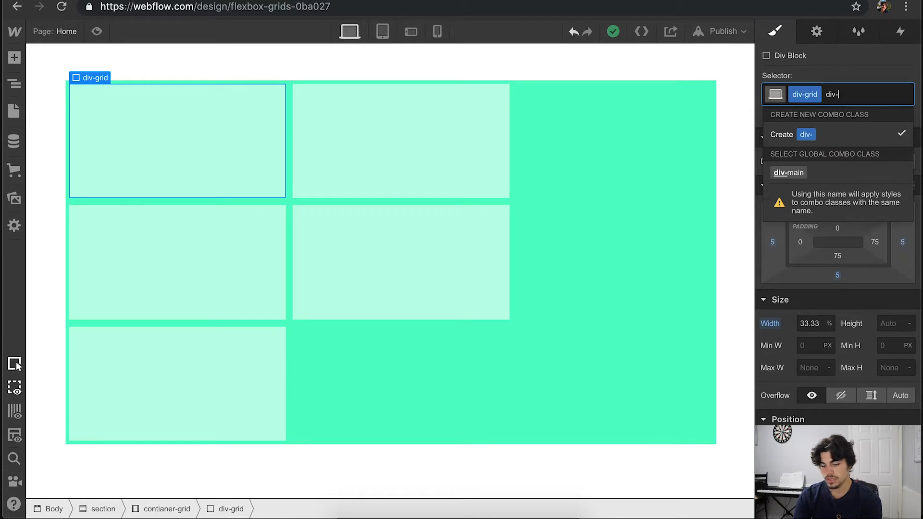
pyautogui.write('grid-first')
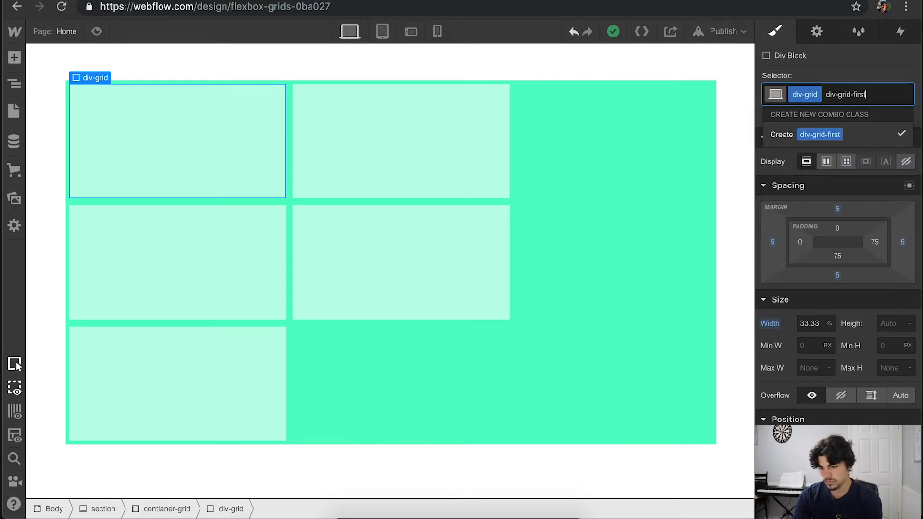
pyautogui.press('Return')
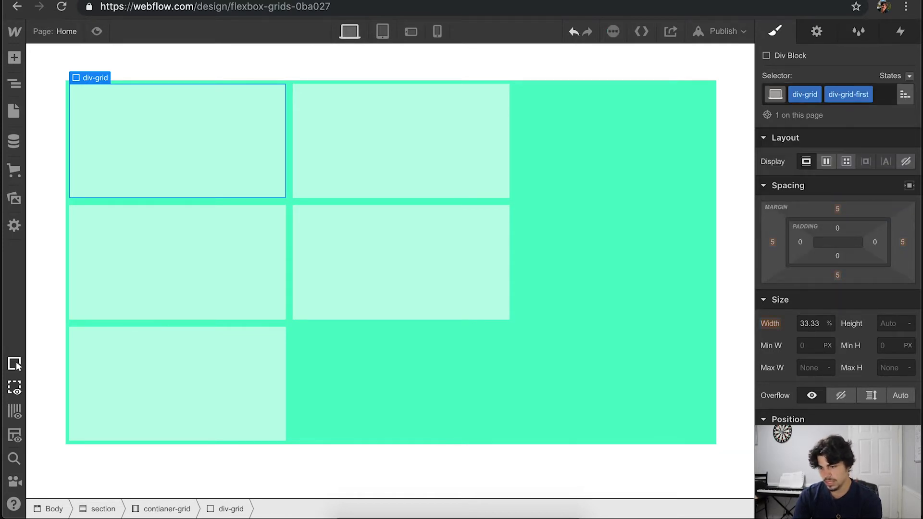
pyautogui.click(813, 323)
pyautogui.write('66.66')
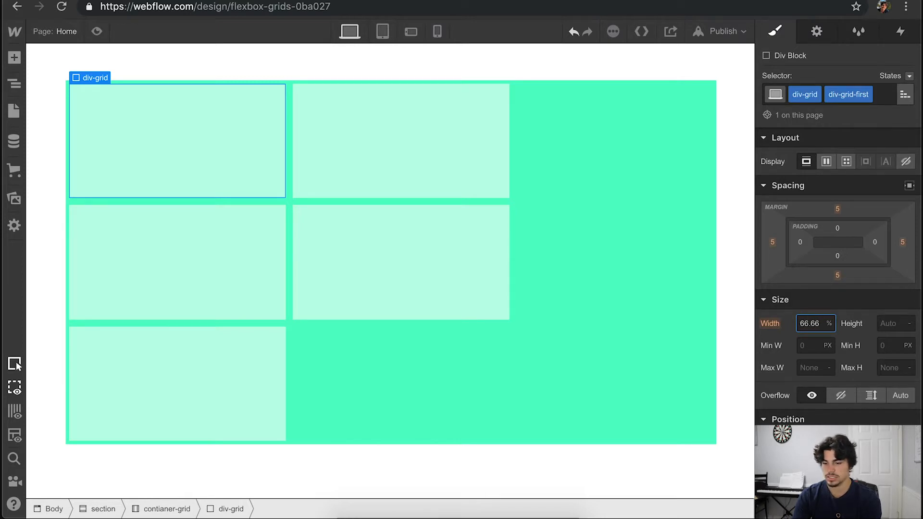
pyautogui.press('Return')
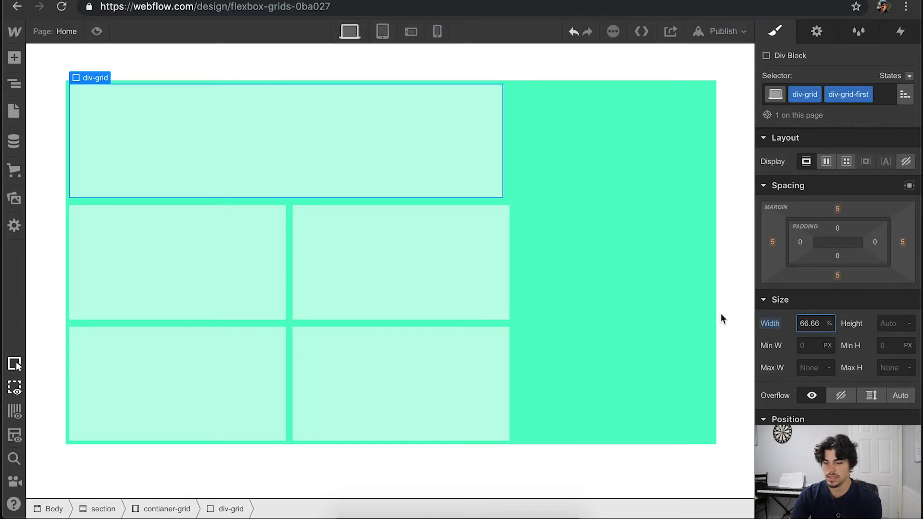
# - Set the margin of the div-grid class to 0 on all sides
pyautogui.click(525, 224)
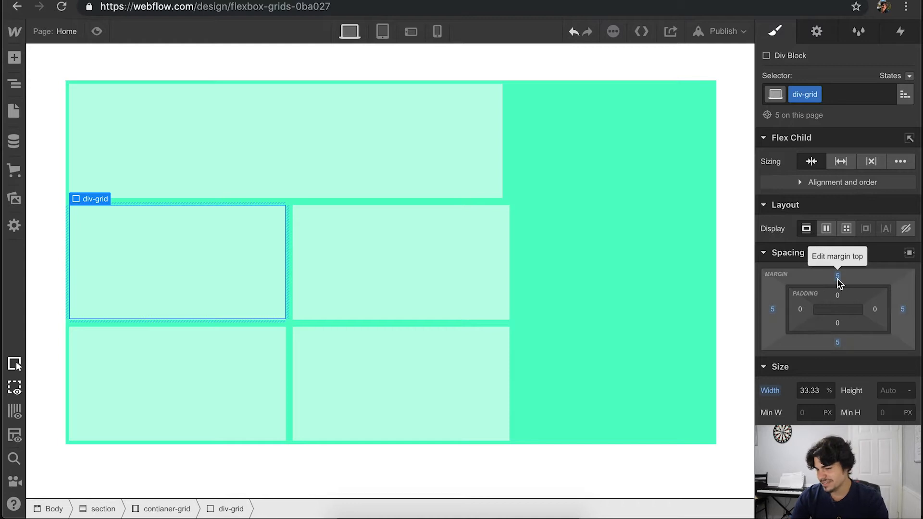
pyautogui.moveTo(837, 277); pyautogui.dragTo(836, 284)
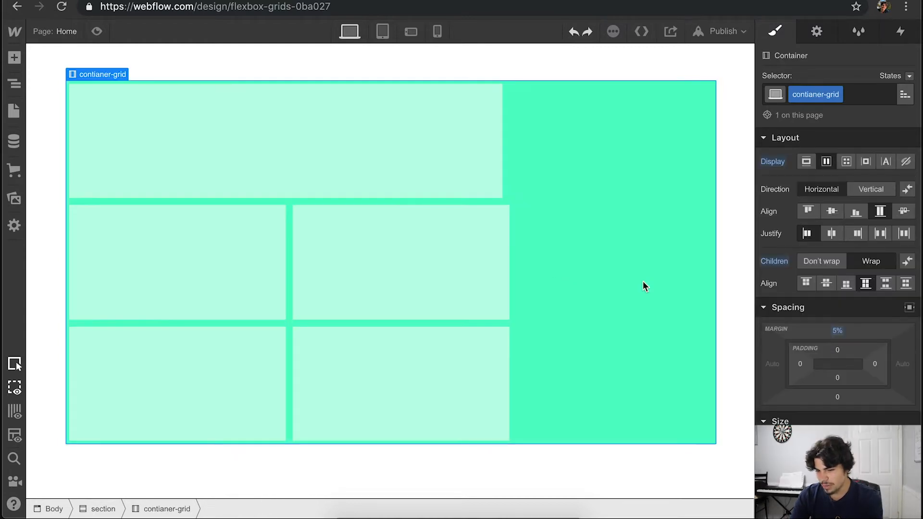
pyautogui.click(426, 250)
pyautogui.moveTo(838, 276); pyautogui.dragTo(838, 289)
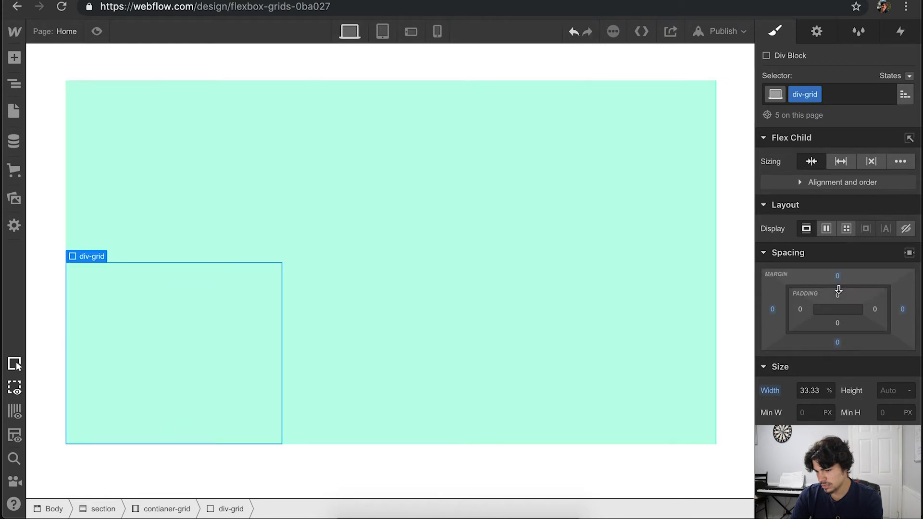
# - Give the div-grid class a solid black border 1 px wide on all sides
pyautogui.scroll(-10, 895, 335)
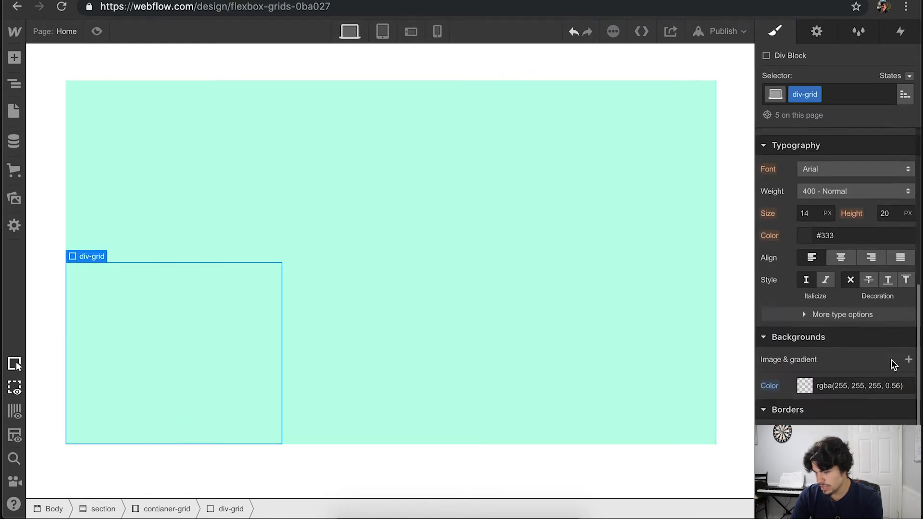
pyautogui.click(876, 386)
pyautogui.write('1')
pyautogui.press('Return')
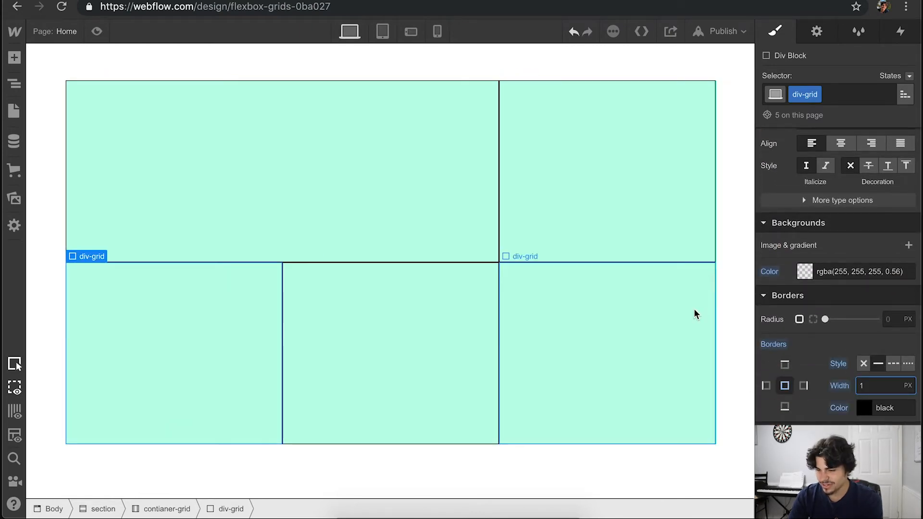
pyautogui.click(740, 228)
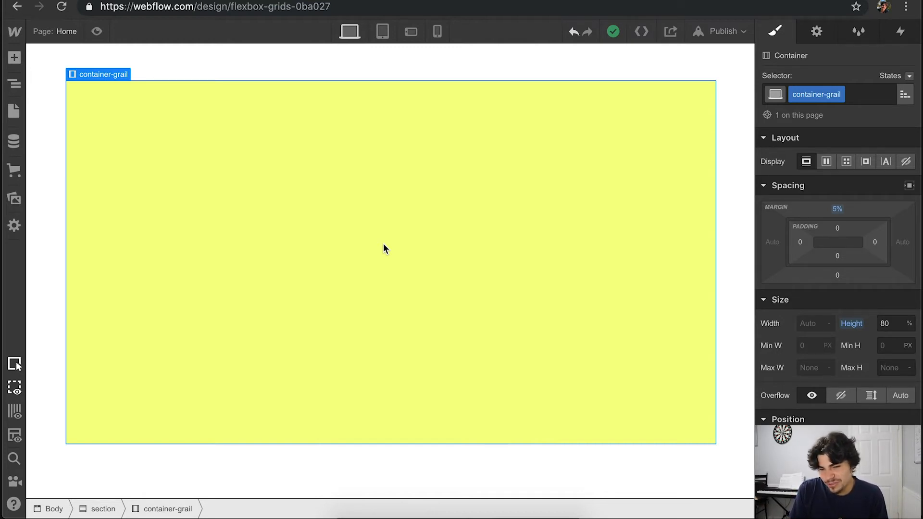
# - Add a div block inside the yellow container-grail container and create the class "div-last" on it
pyautogui.click(13, 57)
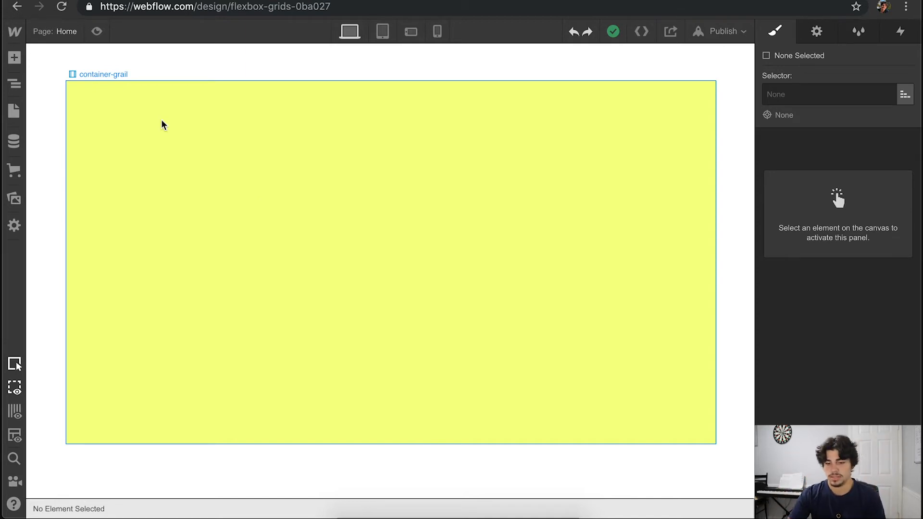
pyautogui.click(14, 57)
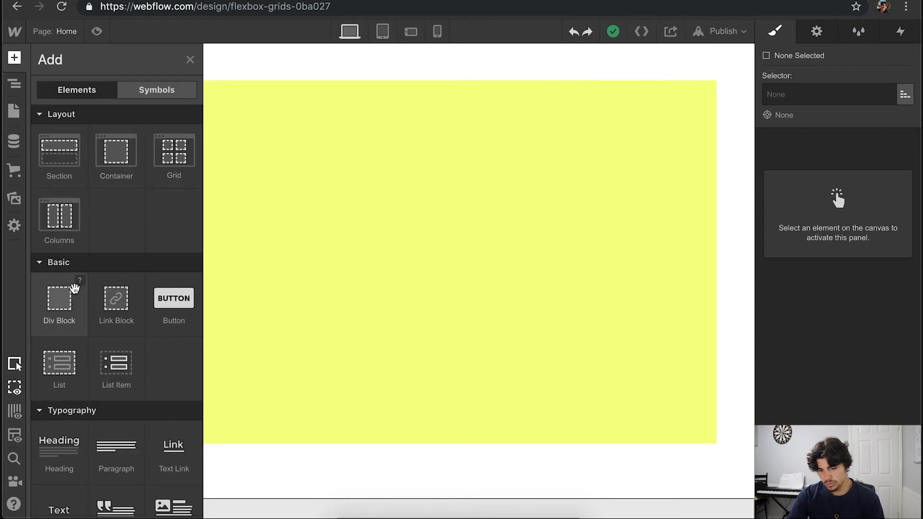
pyautogui.moveTo(67, 293); pyautogui.dragTo(317, 192)
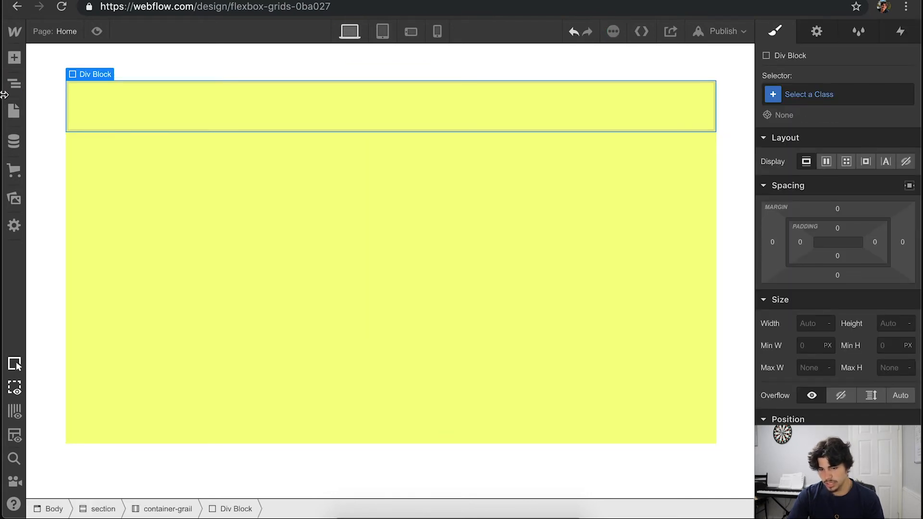
pyautogui.click(14, 58)
pyautogui.click(373, 103)
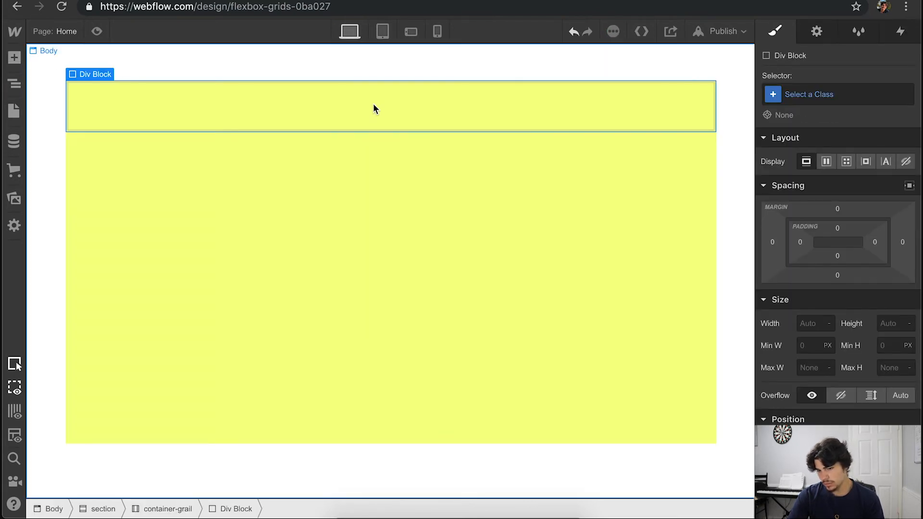
pyautogui.click(845, 95)
pyautogui.write('div-las')
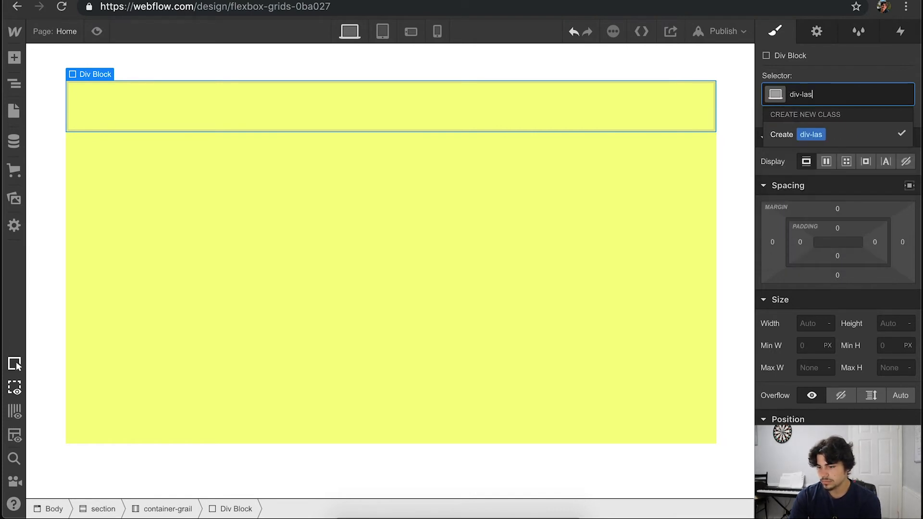
pyautogui.write('t')
pyautogui.press('Return')
# - Duplicate the div-last block until the yellow container holds three, and make that container a horizontal flexbox
pyautogui.hotkey('ctrl', 'c')
pyautogui.hotkey('ctrl', 'v')
pyautogui.hotkey('ctrl', 'v')
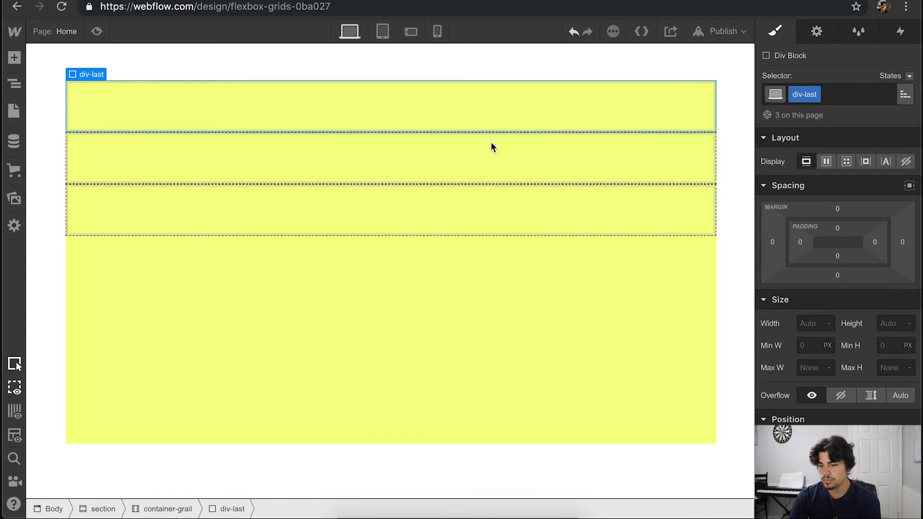
pyautogui.click(424, 281)
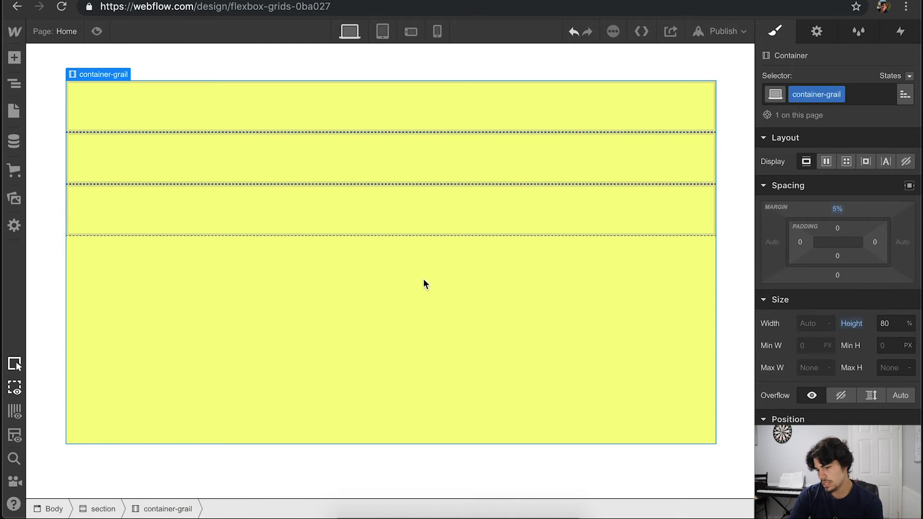
pyautogui.click(827, 162)
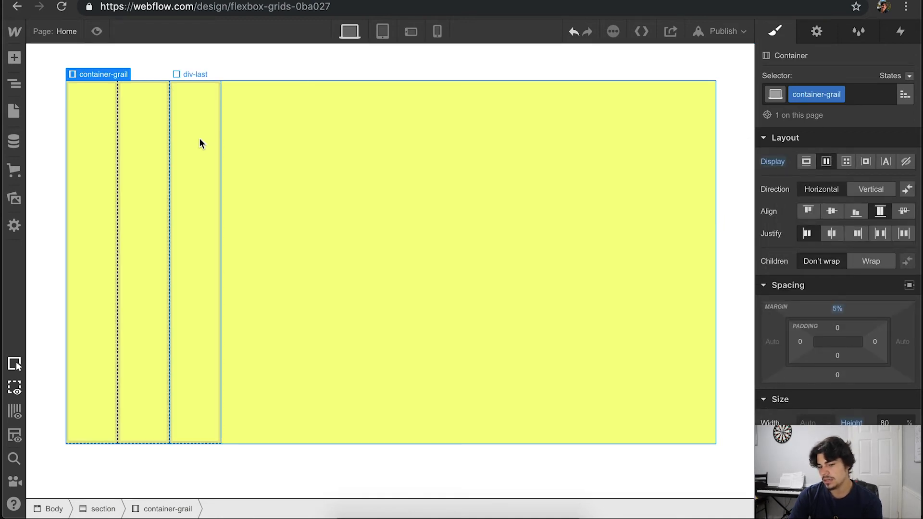
# - Create the combo class "div-mid" on the middle column and make only that column grow to fill the available width
pyautogui.click(143, 135)
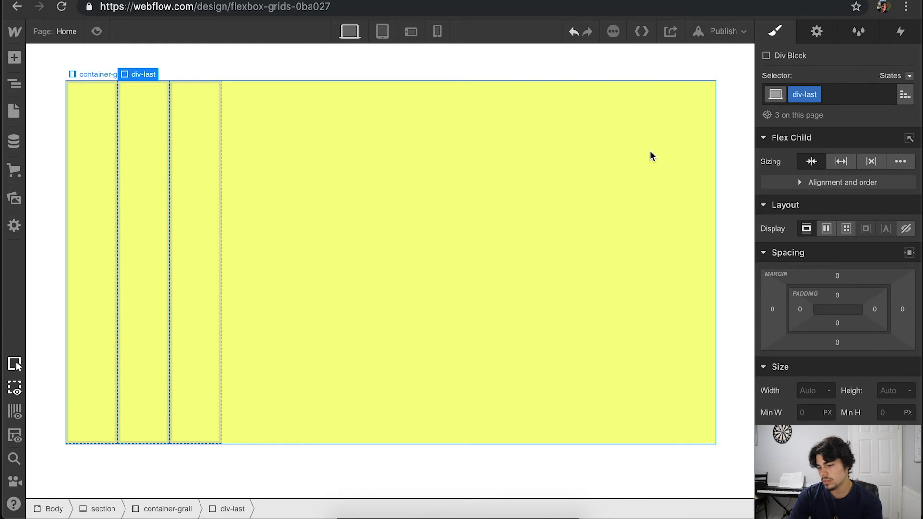
pyautogui.click(841, 161)
pyautogui.hotkey('ctrl', 'z')
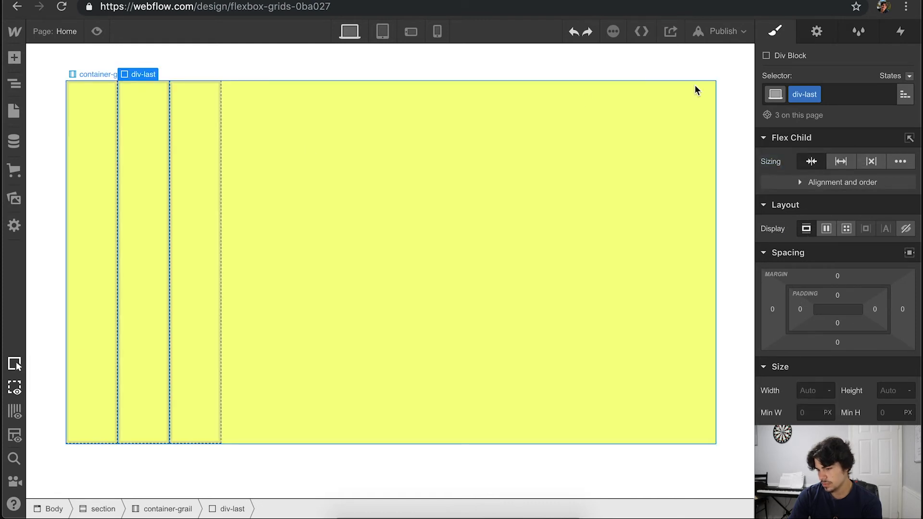
pyautogui.click(857, 94)
pyautogui.write('div-m')
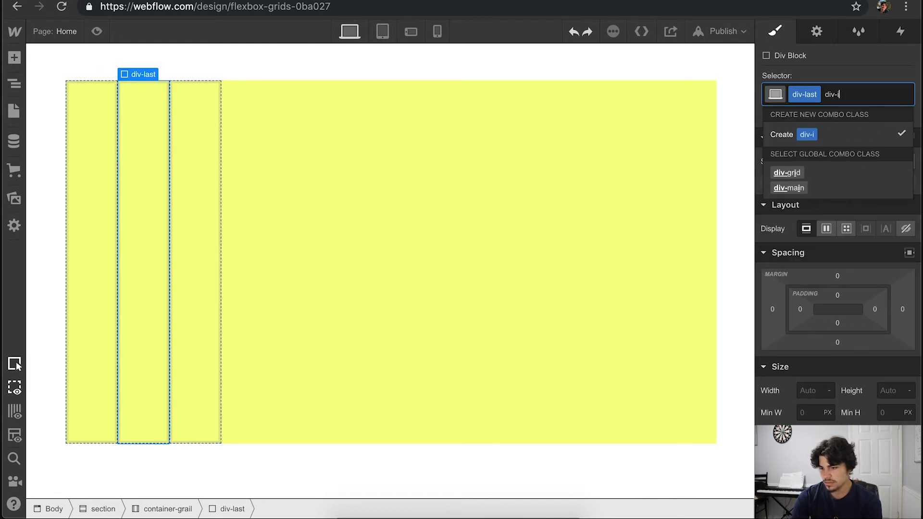
pyautogui.write('id')
pyautogui.press('Return')
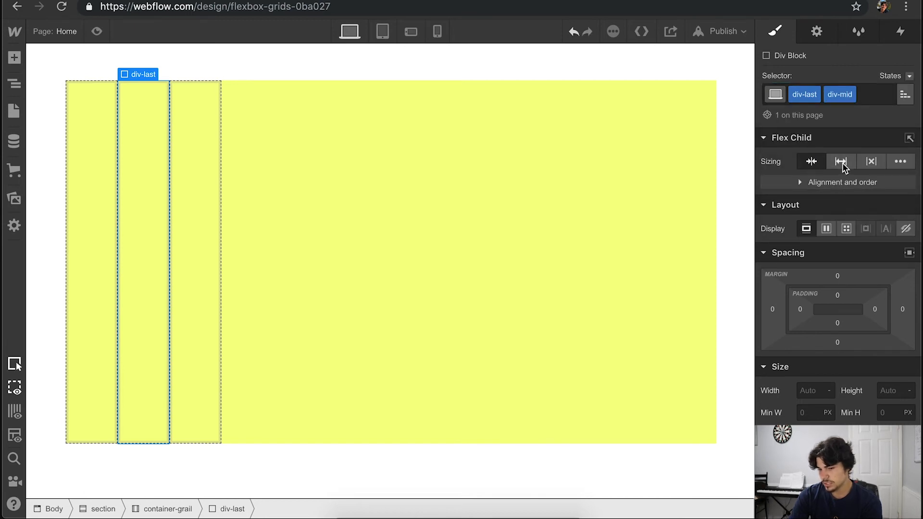
pyautogui.click(841, 162)
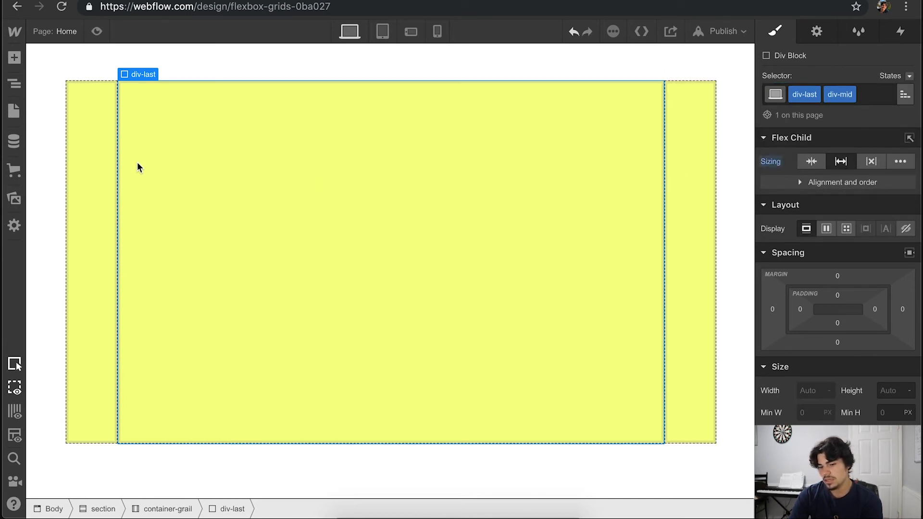
# - Set the width of the outer columns' div-last class to 20% in the yellow three-column container
pyautogui.click(101, 155)
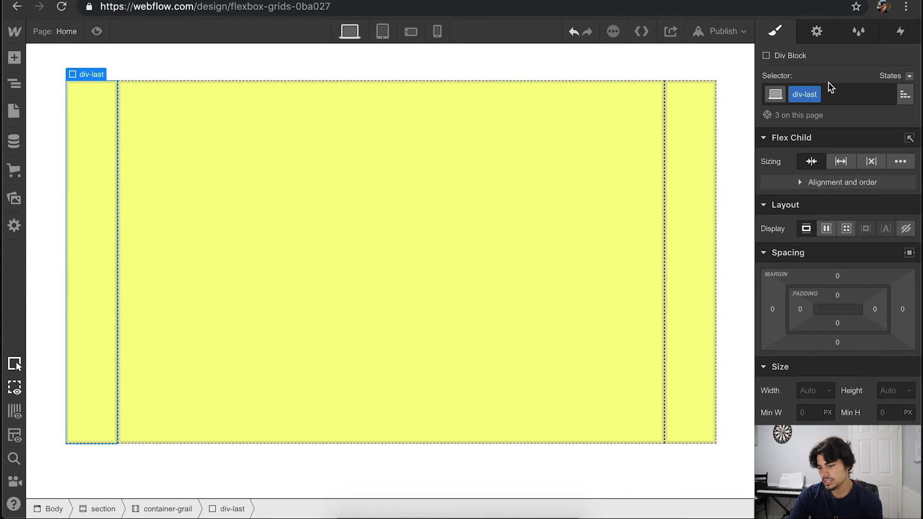
pyautogui.scroll(-3, 831, 400)
pyautogui.click(811, 325)
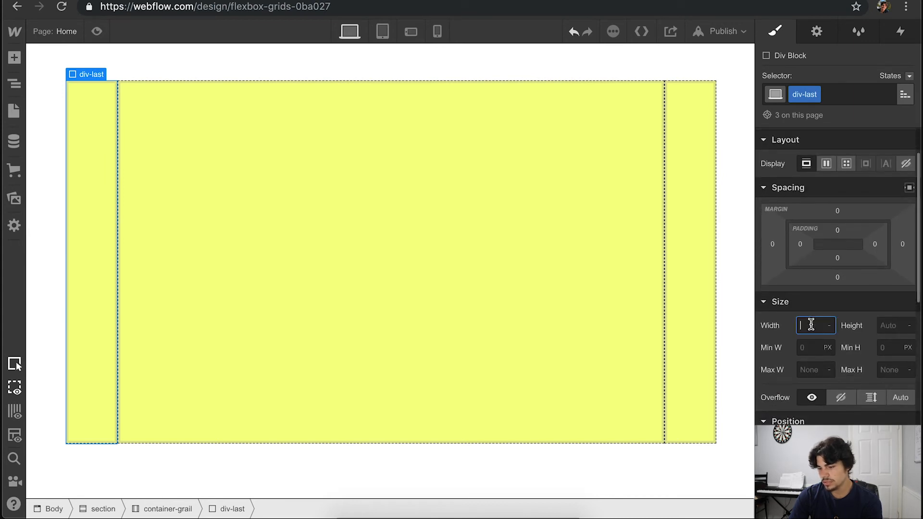
pyautogui.write('20%')
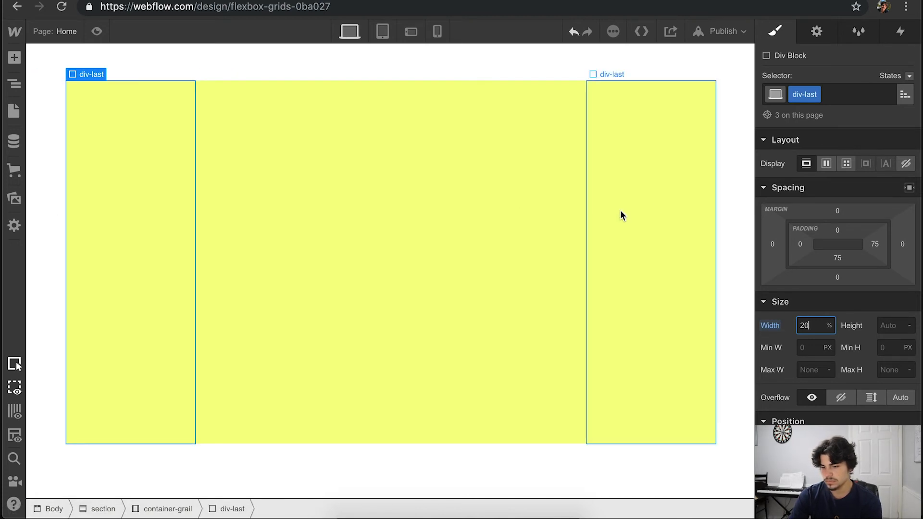
pyautogui.click(469, 208)
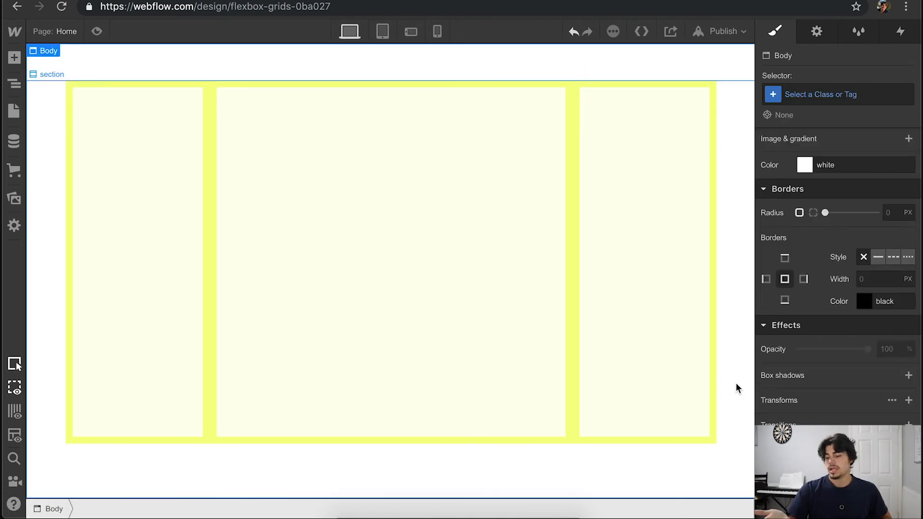
# - Review the finished flexbox layouts on the page, from the blue two-column section to the yellow three-column one
pyautogui.scroll(15, 735, 389)
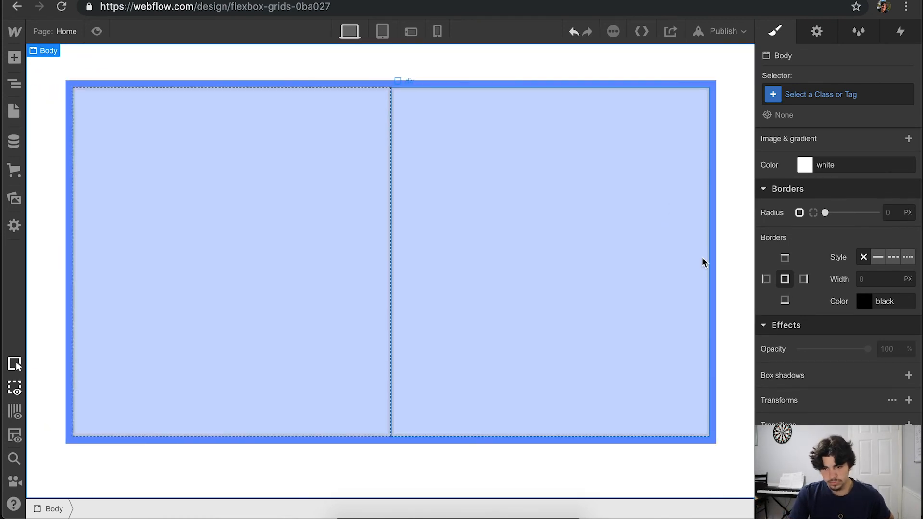
pyautogui.scroll(-12, 701, 258)
pyautogui.scroll(-6, 702, 258)
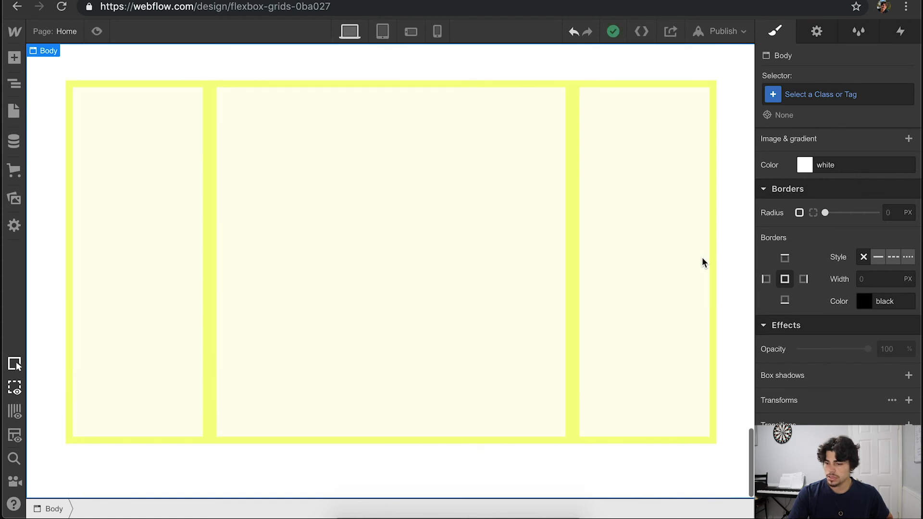
pyautogui.scroll(15, 702, 257)
pyautogui.scroll(3, 702, 262)
pyautogui.scroll(-10, 702, 262)
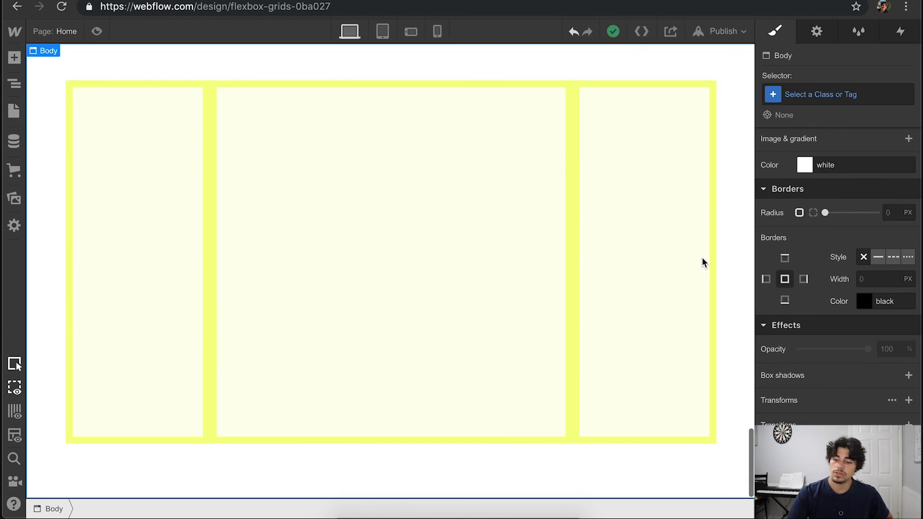
pyautogui.scroll(10, 702, 262)
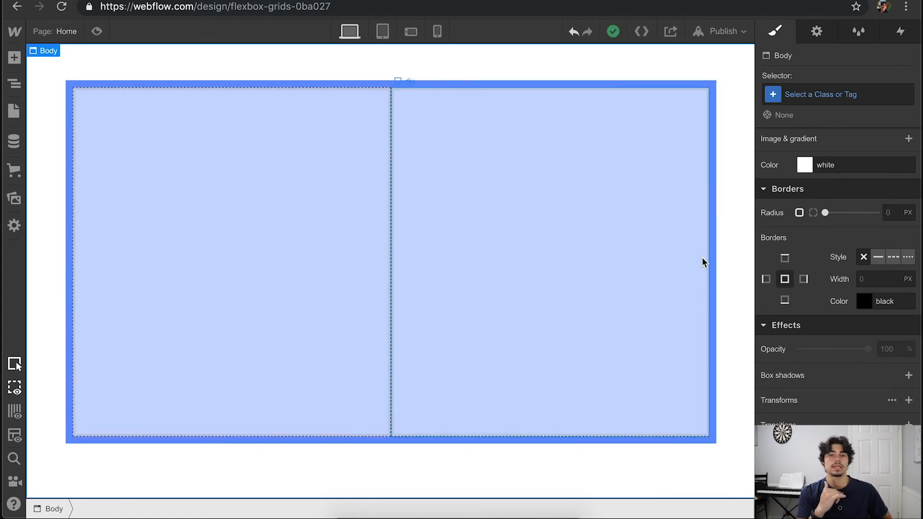